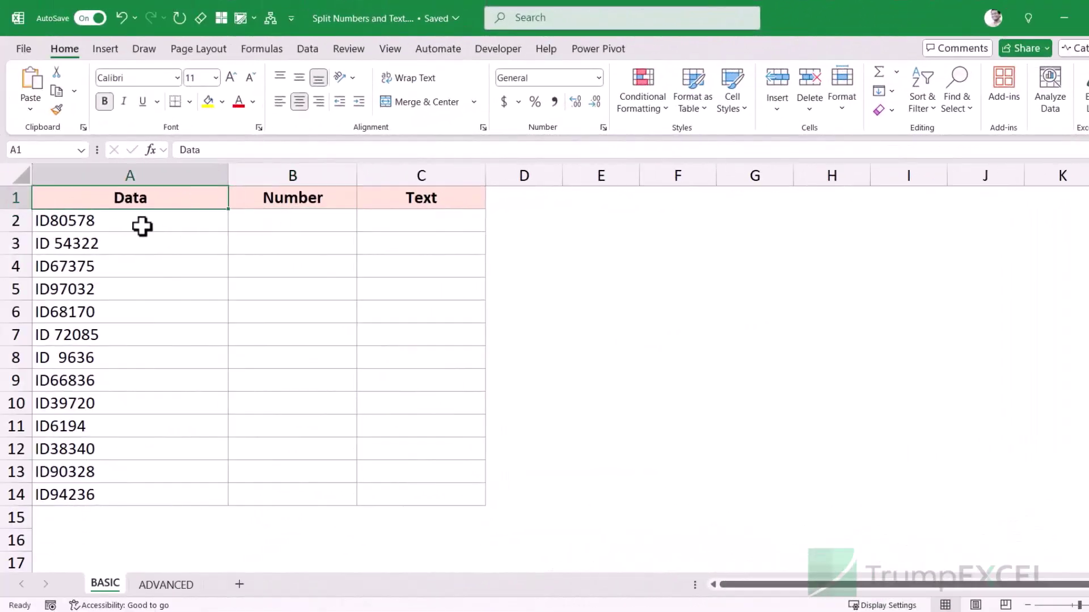
pyautogui.click(255, 225)
pyautogui.click(386, 222)
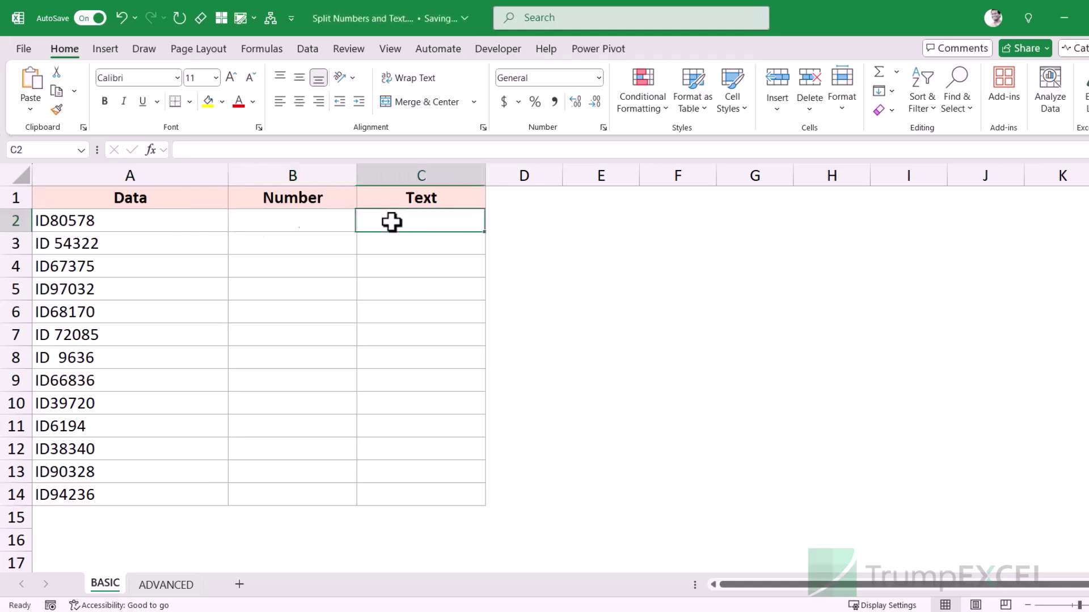
pyautogui.moveTo(141, 223); pyautogui.dragTo(155, 488)
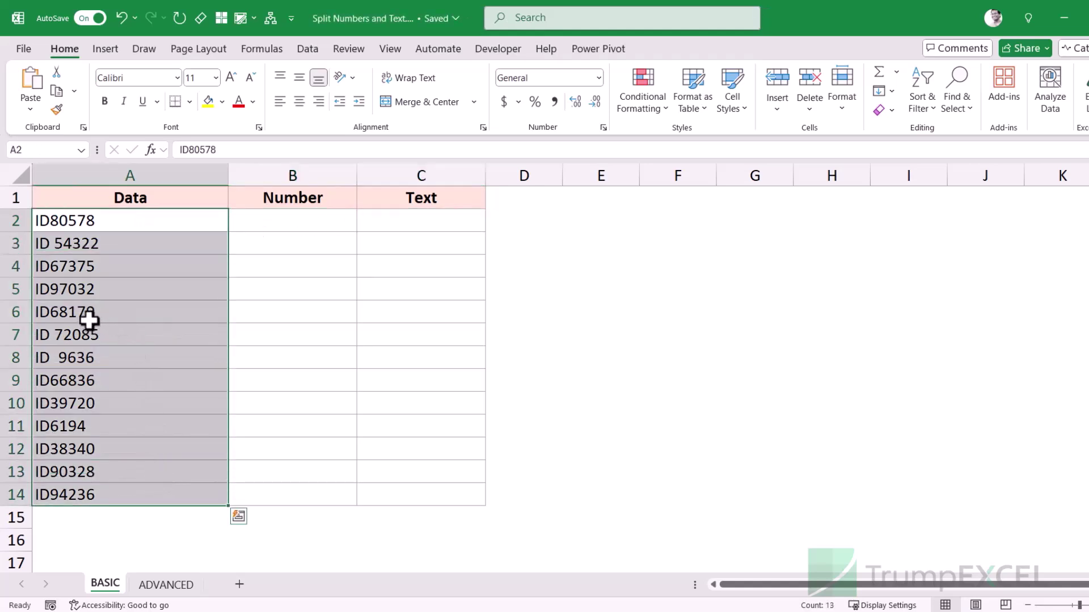
pyautogui.moveTo(136, 227); pyautogui.dragTo(150, 226)
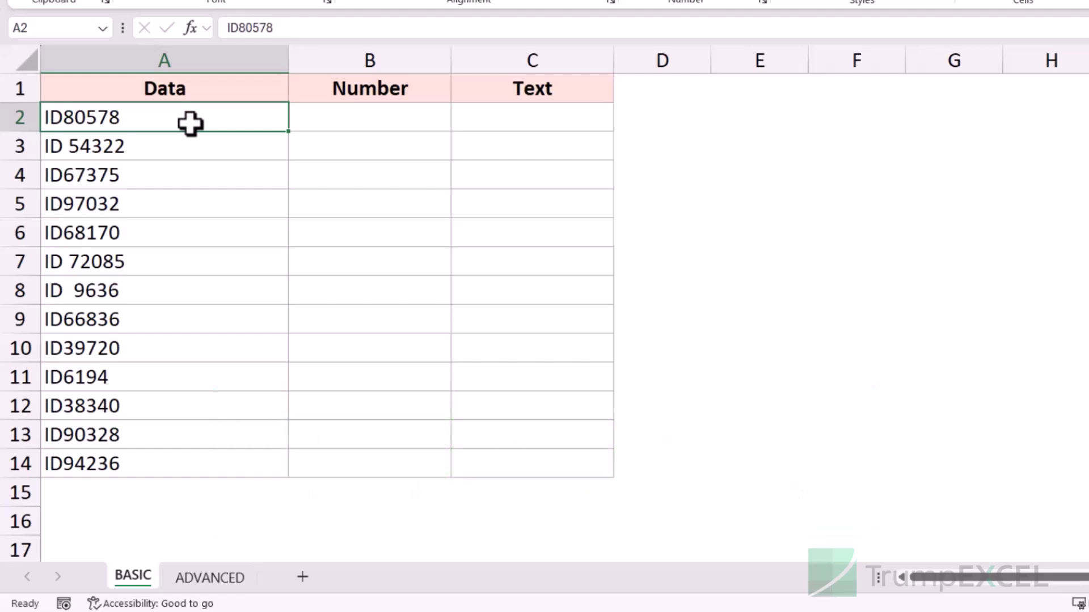
# Step: Extract the digits of A2 in B2 with =REGEXEXTRACT(A2,"\d+") and fill the formula down to B14
pyautogui.click(335, 126)
pyautogui.write('=')
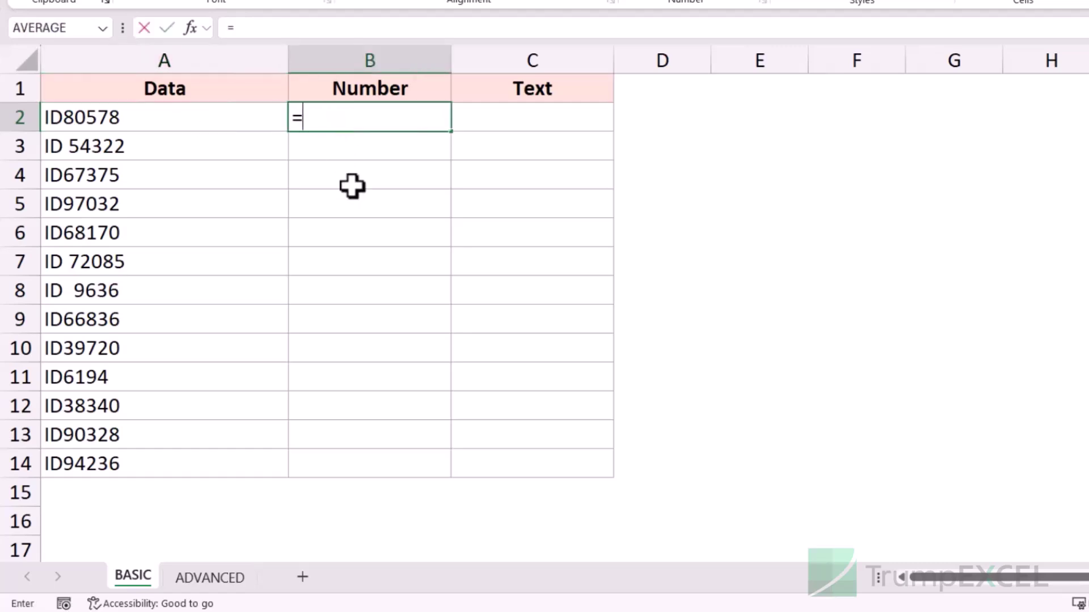
pyautogui.write('rege')
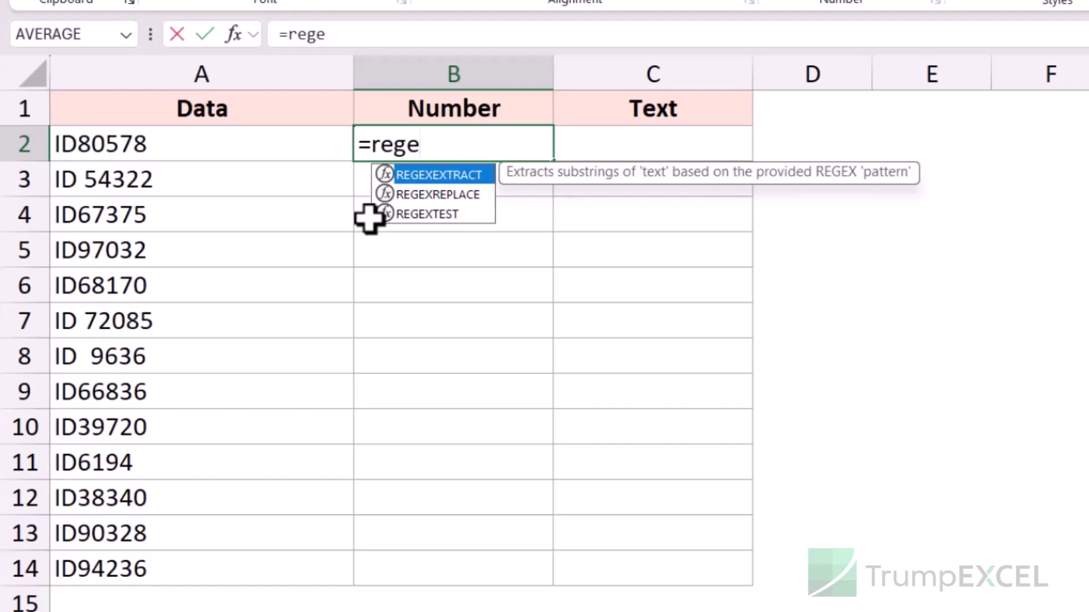
pyautogui.doubleClick(461, 175)
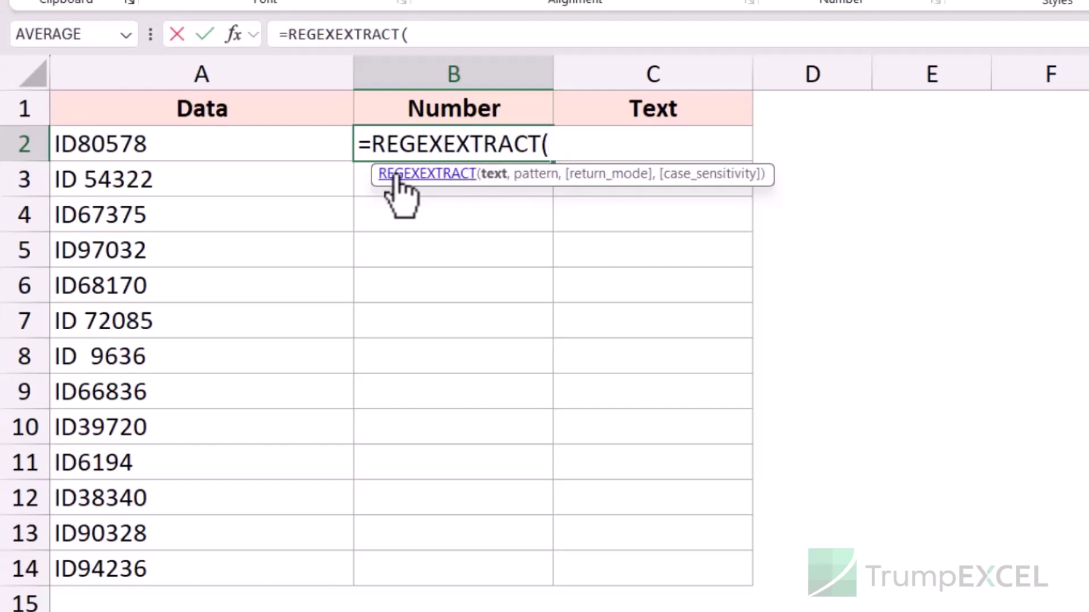
pyautogui.click(170, 146)
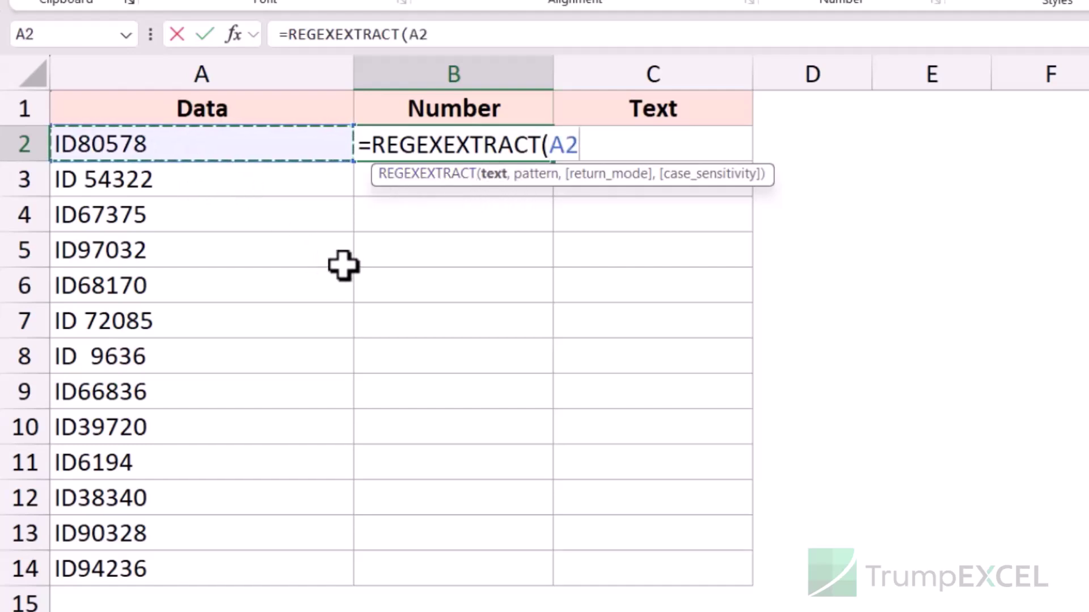
pyautogui.write(',')
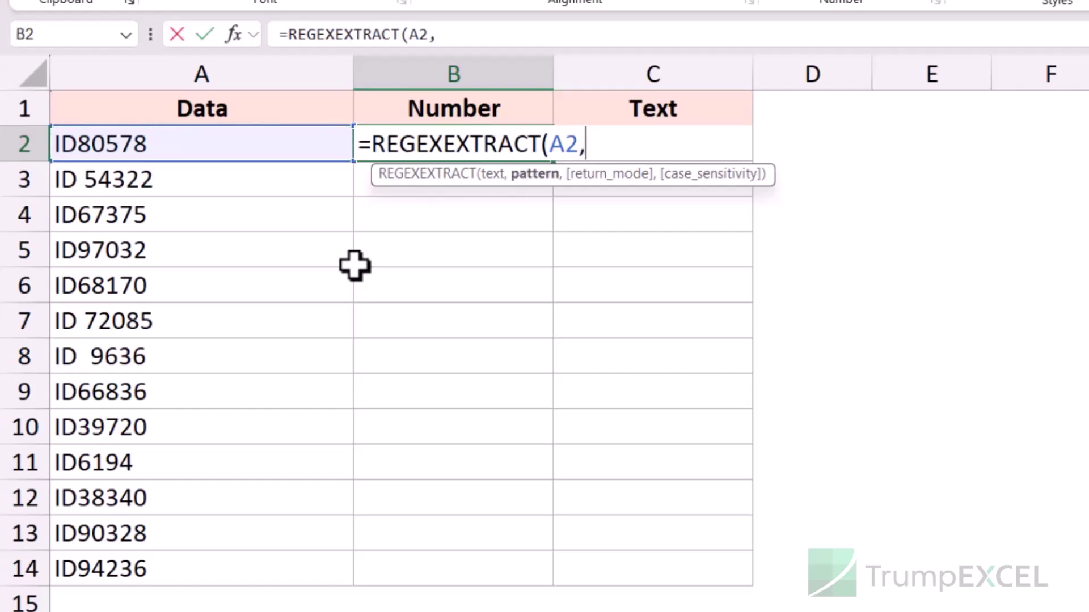
pyautogui.write('""')
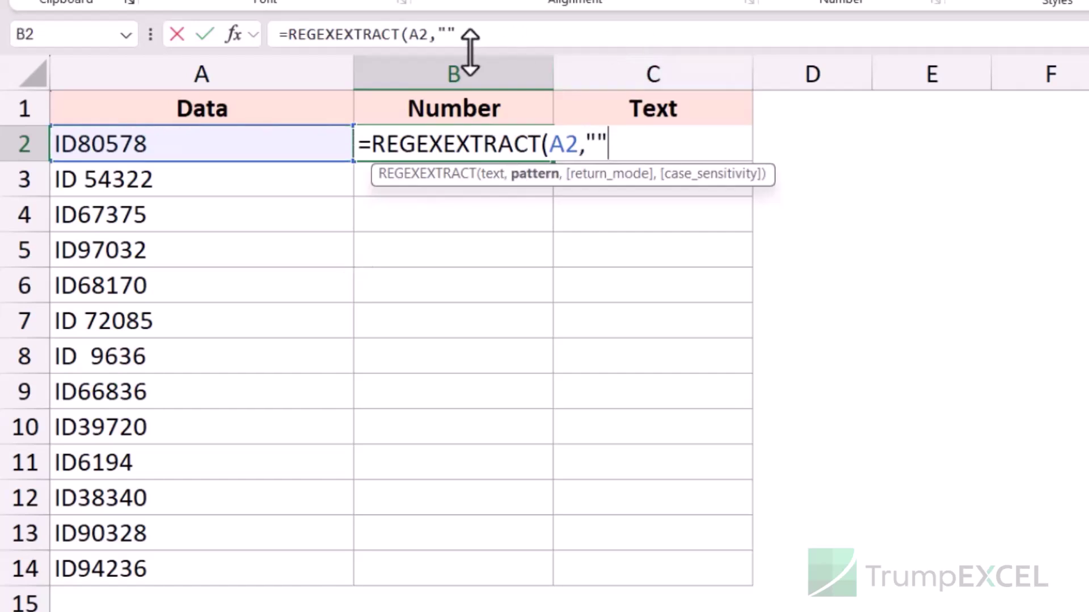
pyautogui.press('Left')
pyautogui.write('\\')
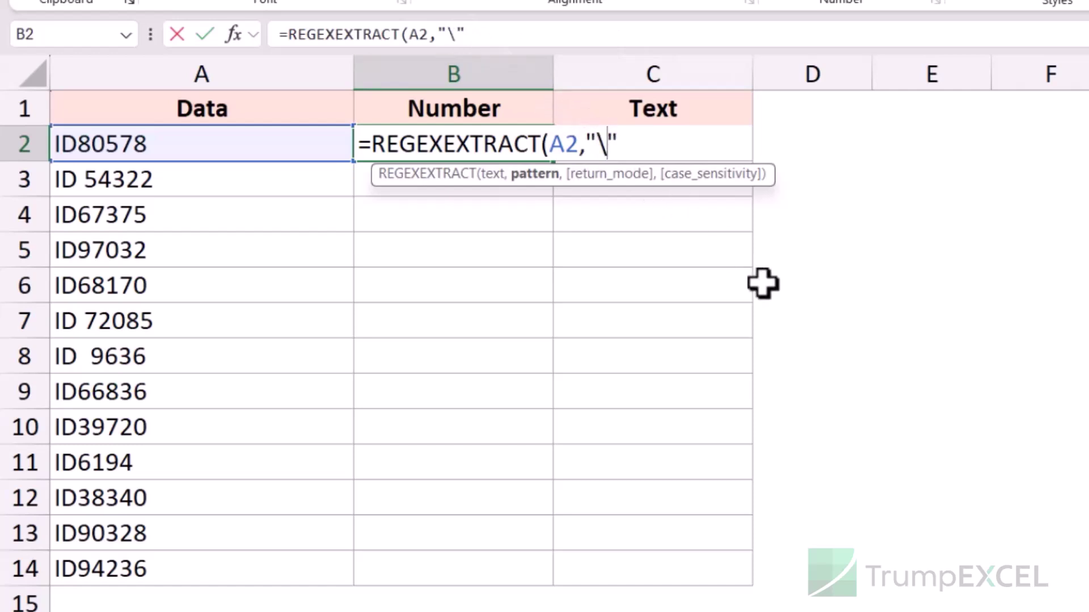
pyautogui.write('d+')
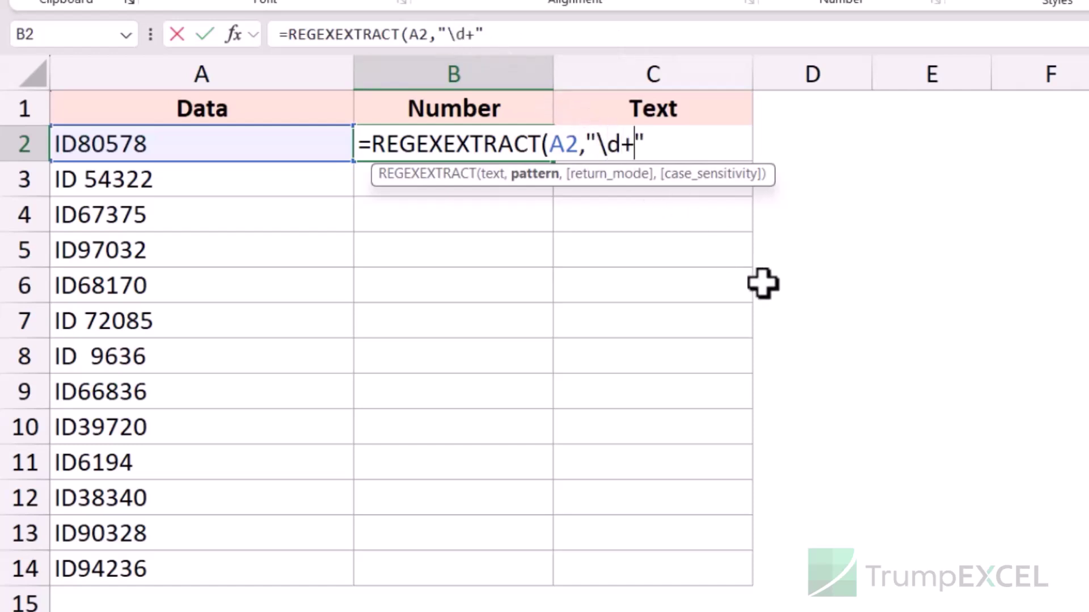
pyautogui.press('Return')
pyautogui.press('Up')
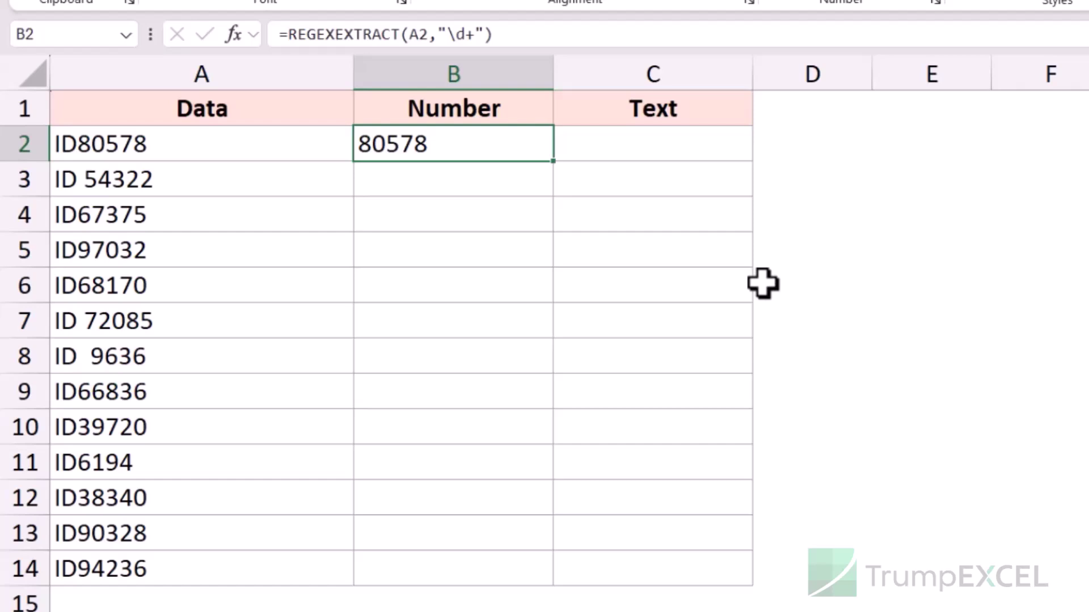
pyautogui.doubleClick(554, 161)
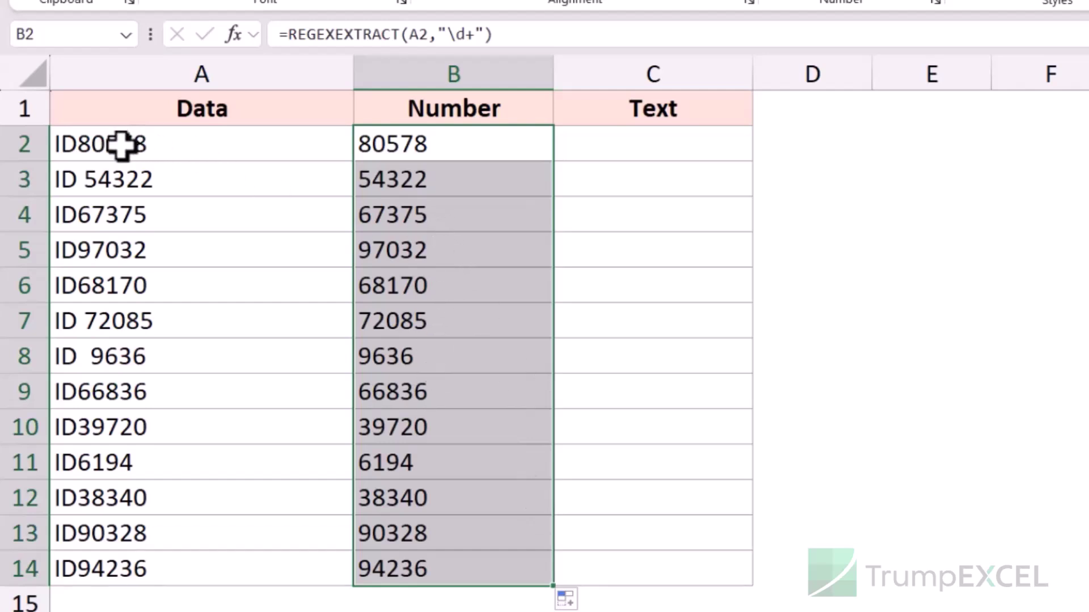
pyautogui.click(428, 146)
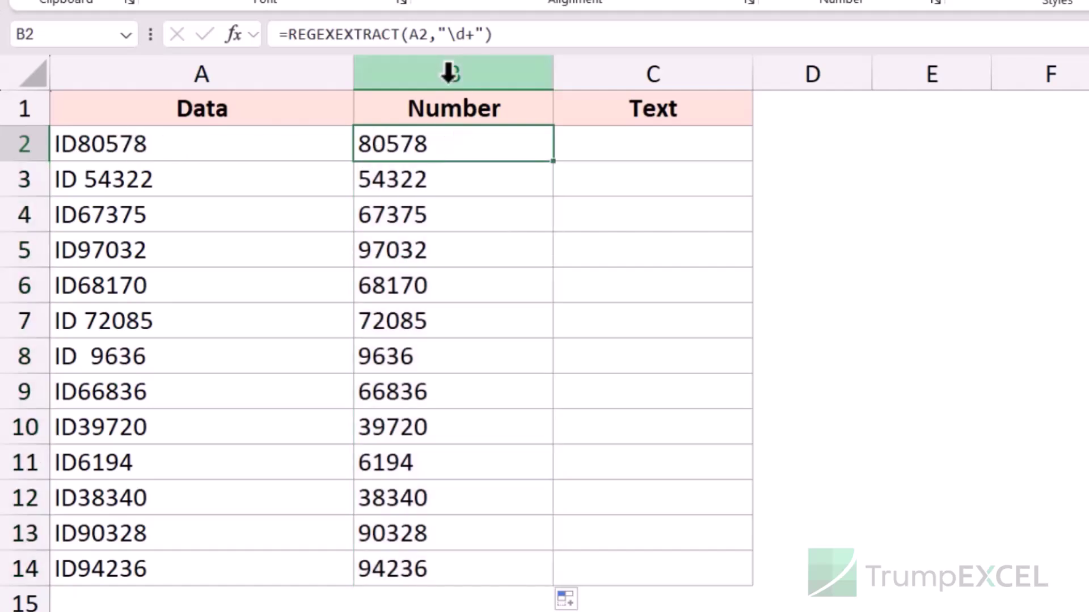
pyautogui.moveTo(448, 33); pyautogui.dragTo(474, 33)
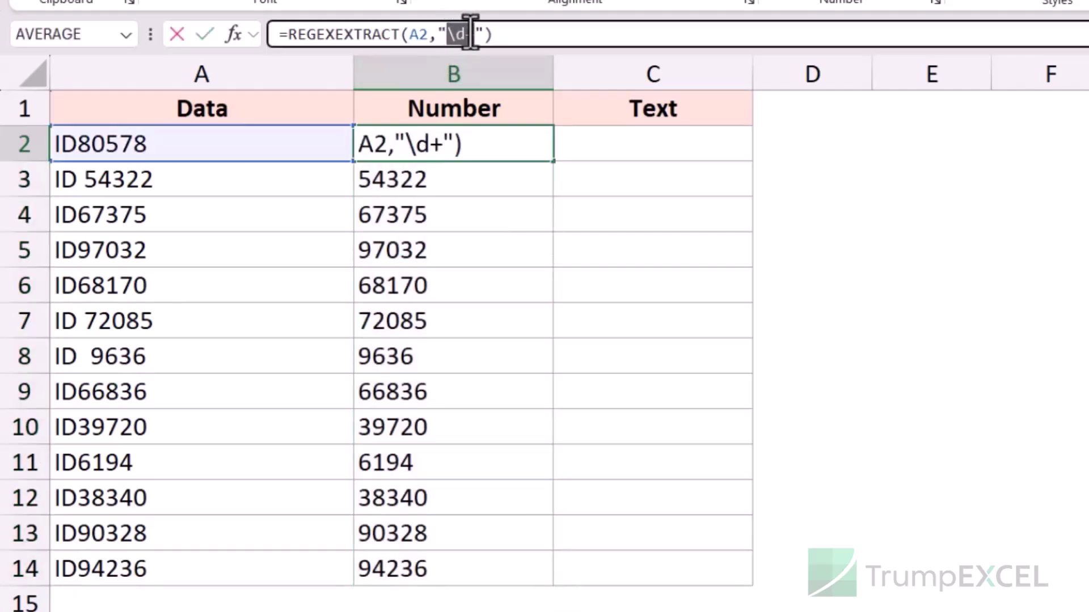
pyautogui.click(522, 34)
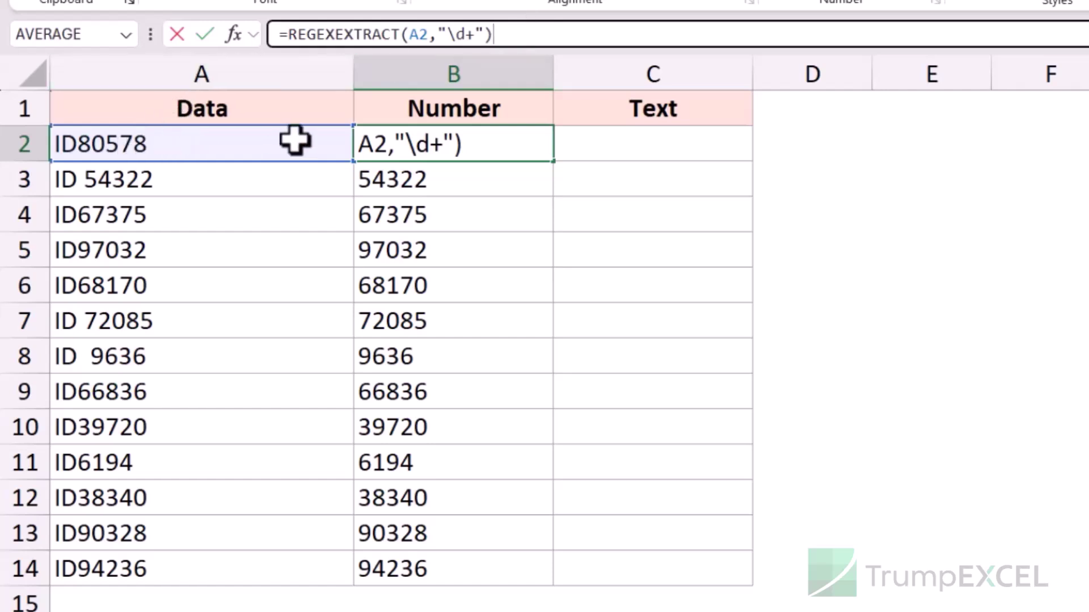
pyautogui.hotkey('ctrl', 'Return')
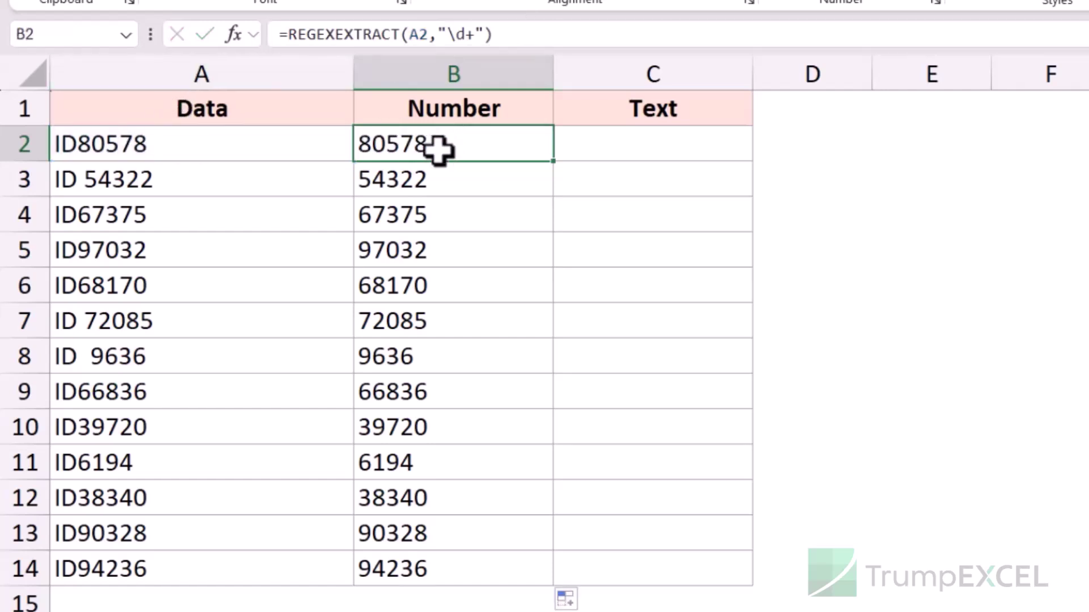
# Step: Try the formula in B2 with the pattern "\d", without the plus sign
pyautogui.doubleClick(434, 142)
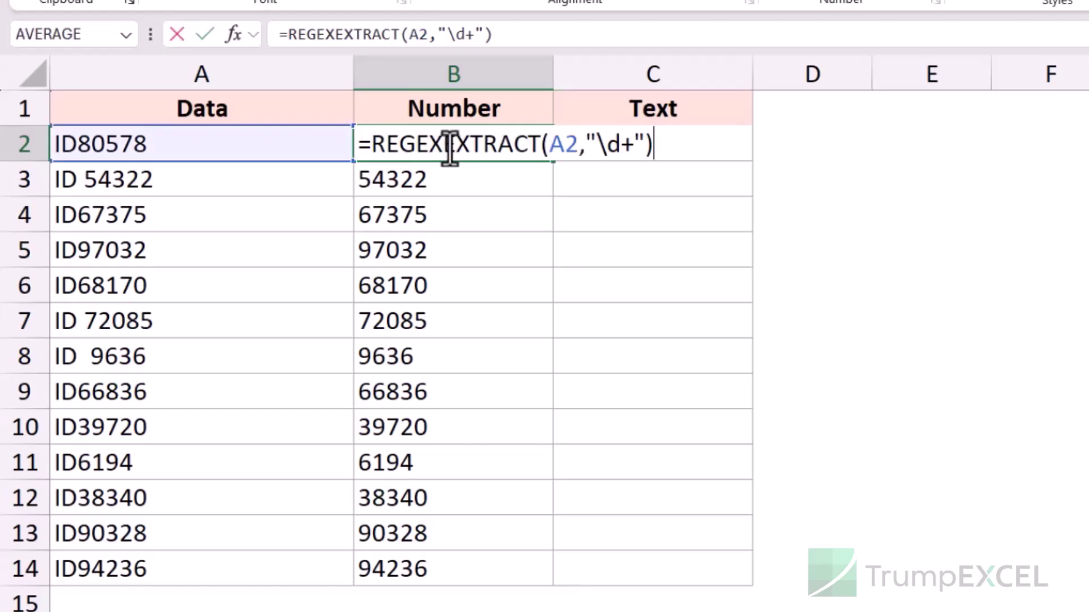
pyautogui.click(635, 146)
pyautogui.press('BackSpace')
pyautogui.press('Return')
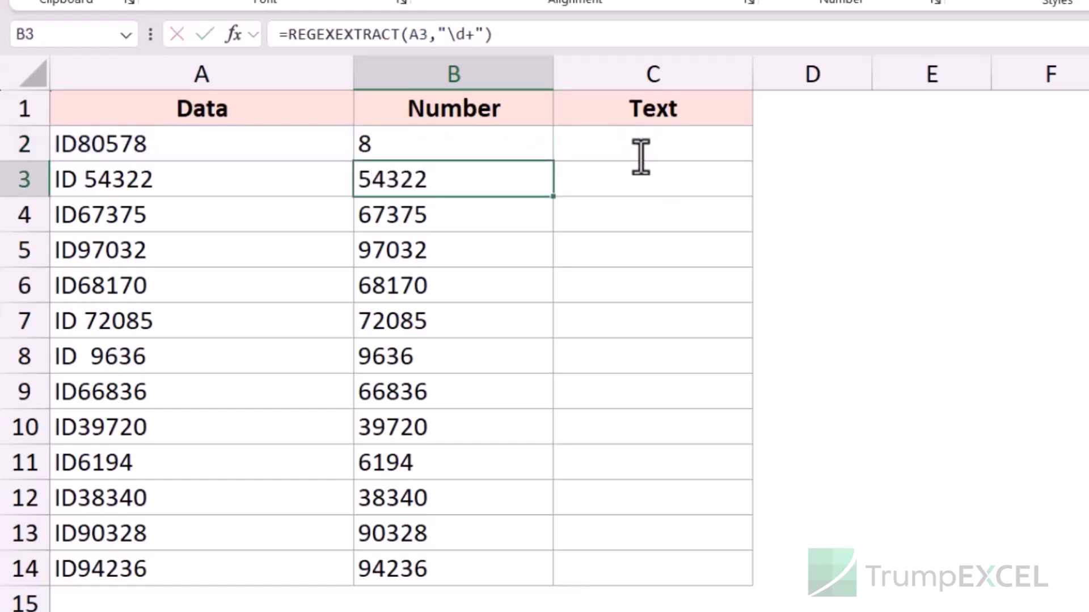
# Step: Restore the plus sign in B2's formula so that the pattern reads "\d+"
pyautogui.click(499, 149)
pyautogui.doubleClick(499, 149)
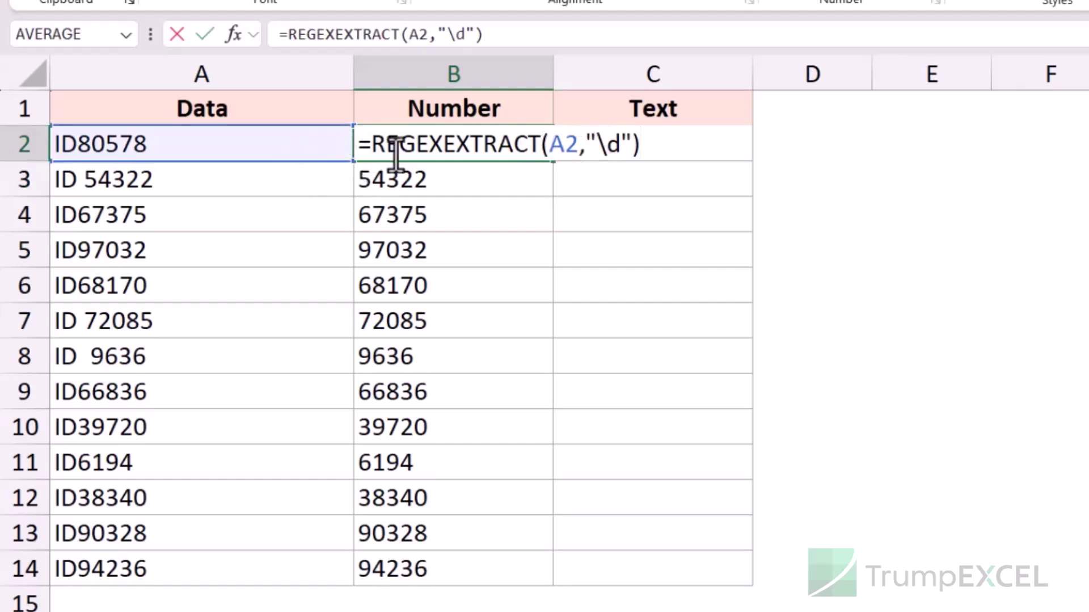
pyautogui.click(623, 143)
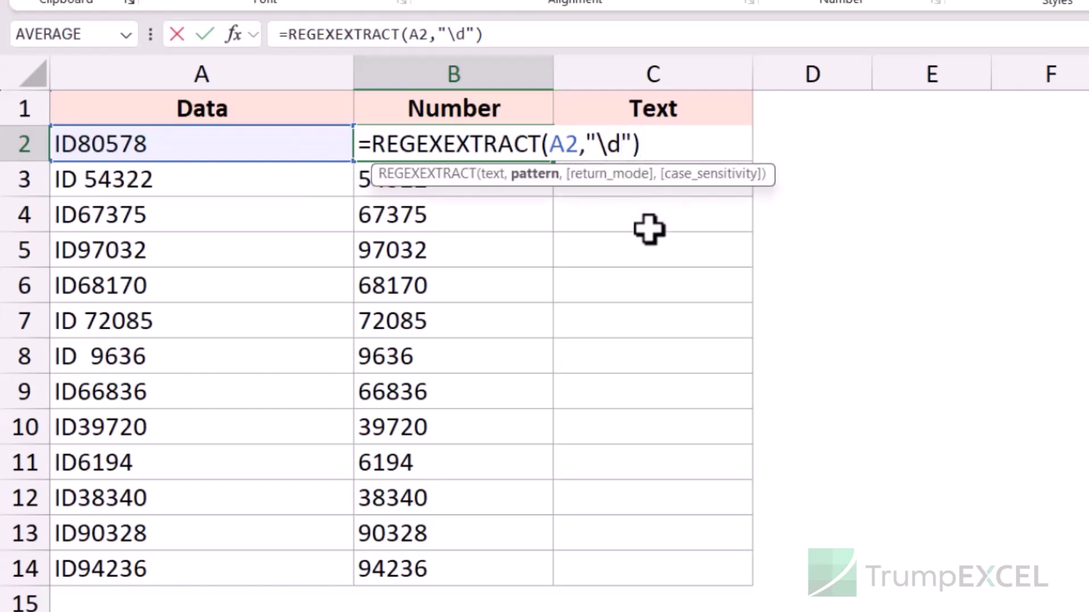
pyautogui.write('+')
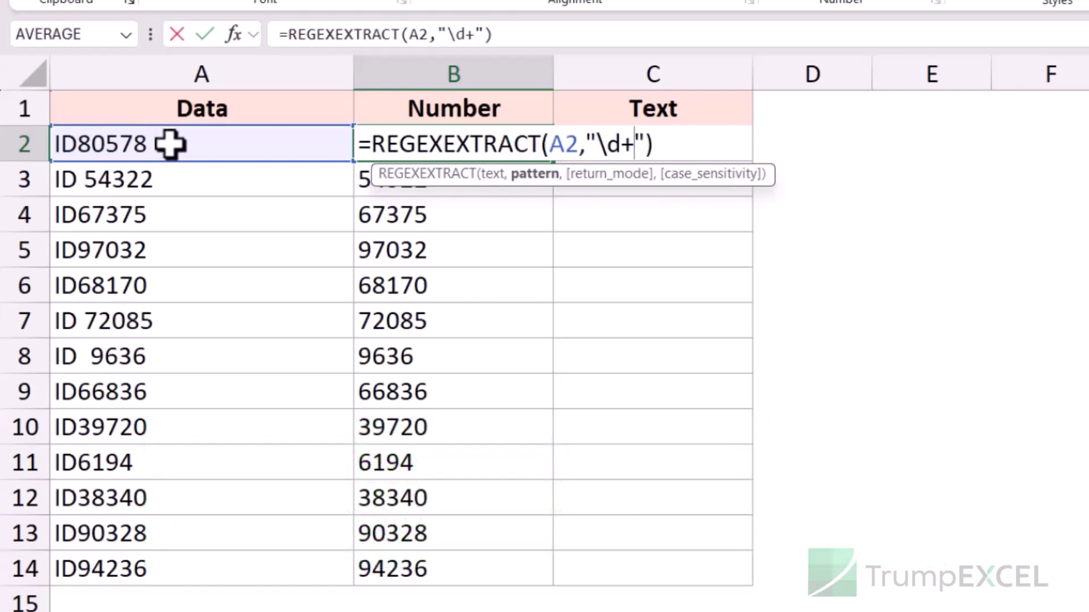
pyautogui.press('Return')
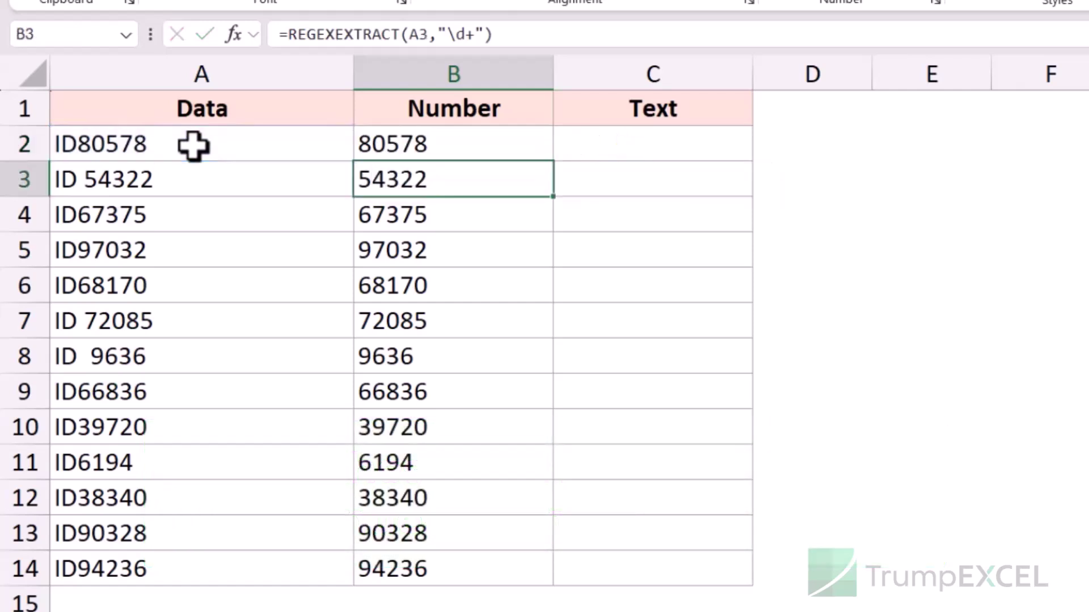
# Step: Copy the formula text of B2 into C2 with its reference to A2 kept
pyautogui.click(482, 149)
pyautogui.doubleClick(547, 146)
pyautogui.moveTo(652, 146); pyautogui.dragTo(351, 142)
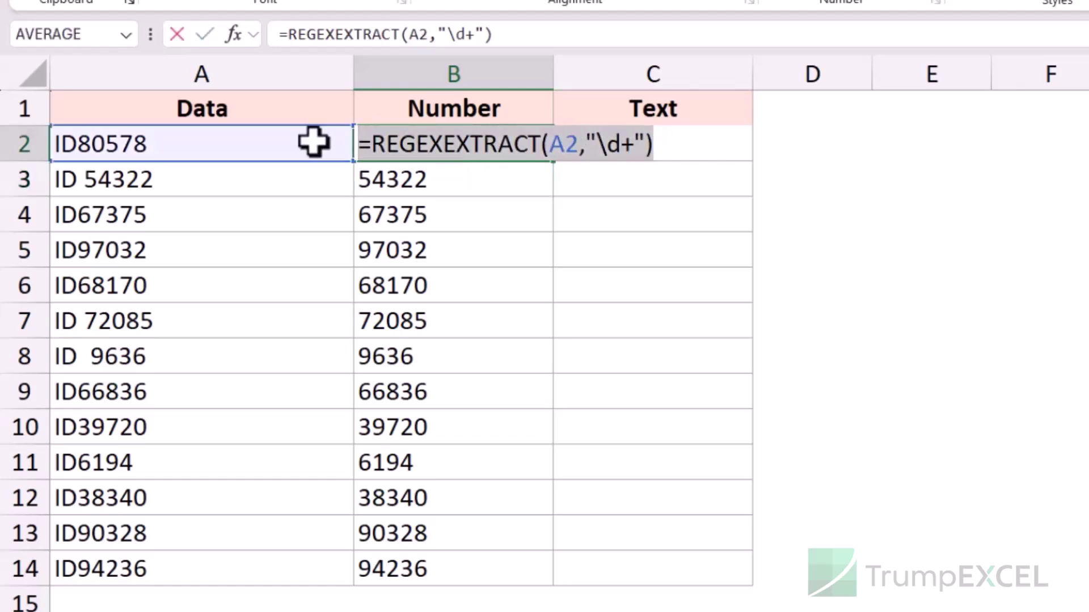
pyautogui.press('Escape')
pyautogui.doubleClick(620, 146)
pyautogui.write('=REGEXEXTRACT(A2,"\\d+")')
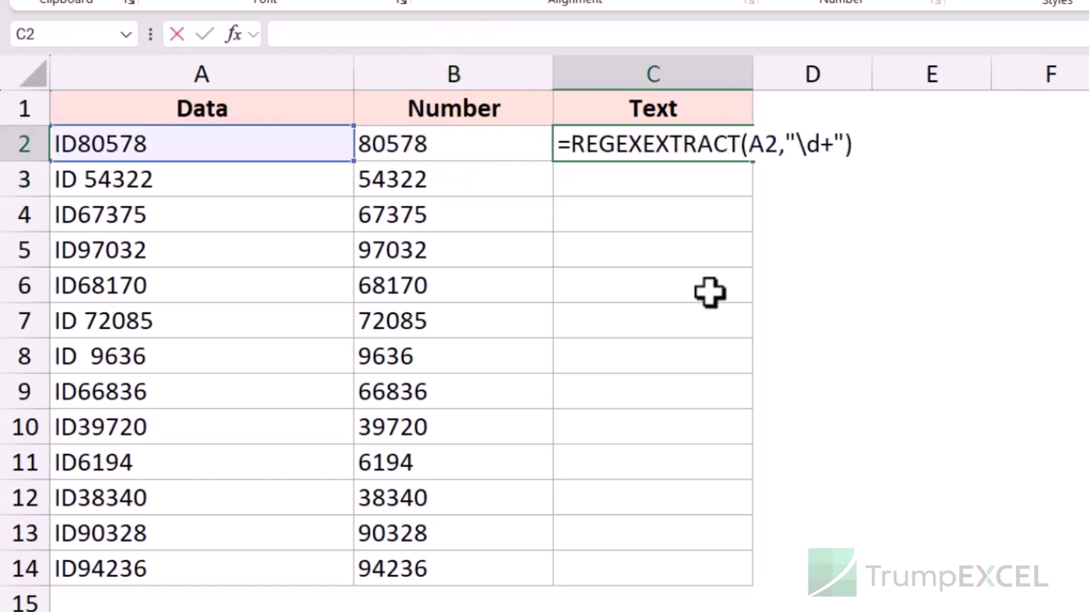
# Step: Change the pattern in C2's formula to "\D+" and fill the formula down to C14
pyautogui.click(820, 145)
pyautogui.press('BackSpace')
pyautogui.write('D')
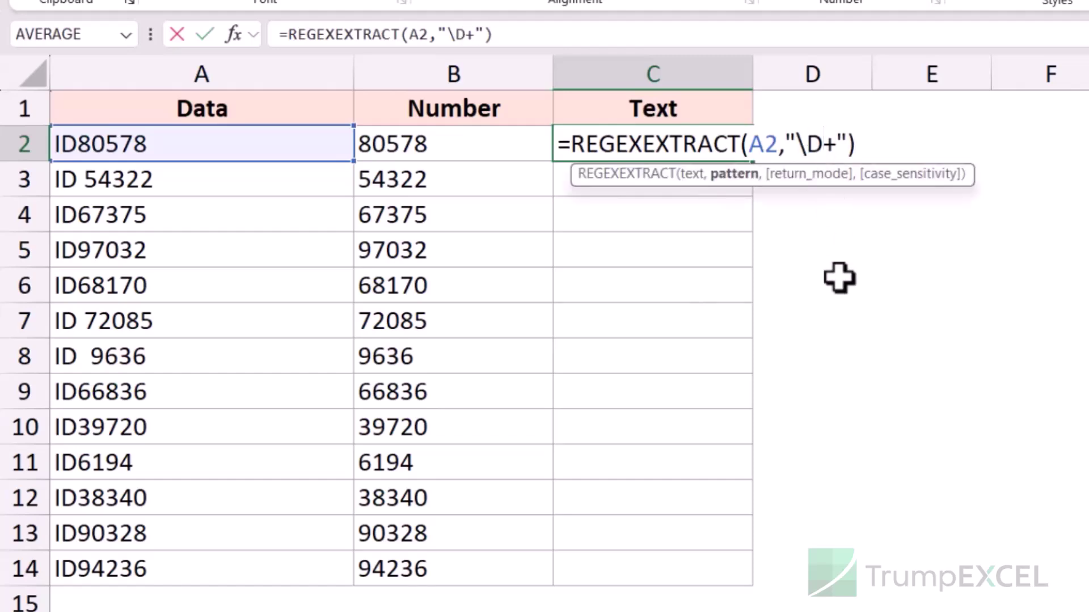
pyautogui.press('Return')
pyautogui.press('Up')
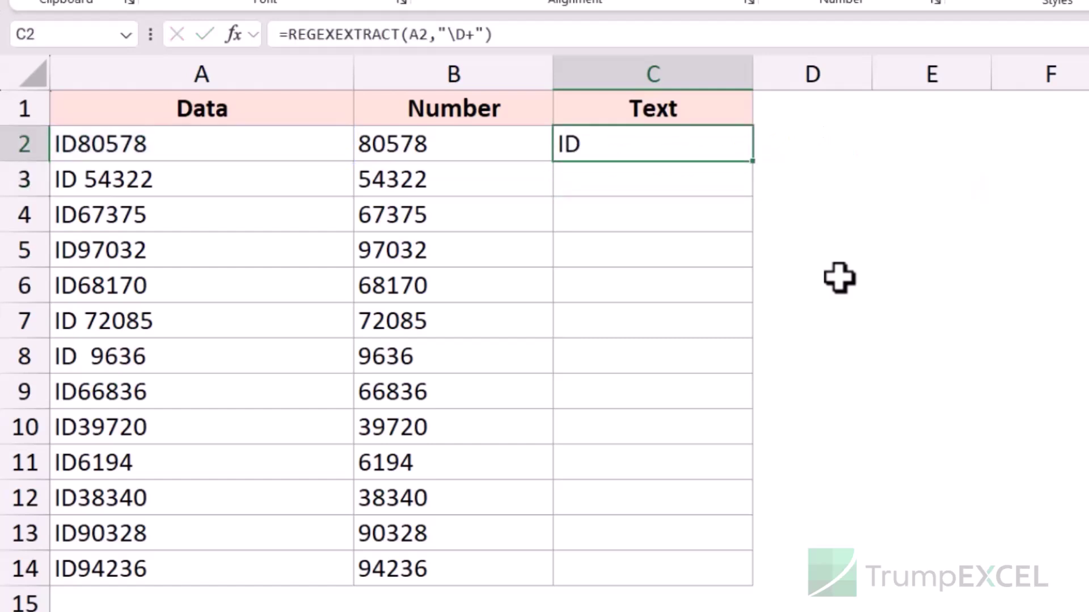
pyautogui.doubleClick(754, 168)
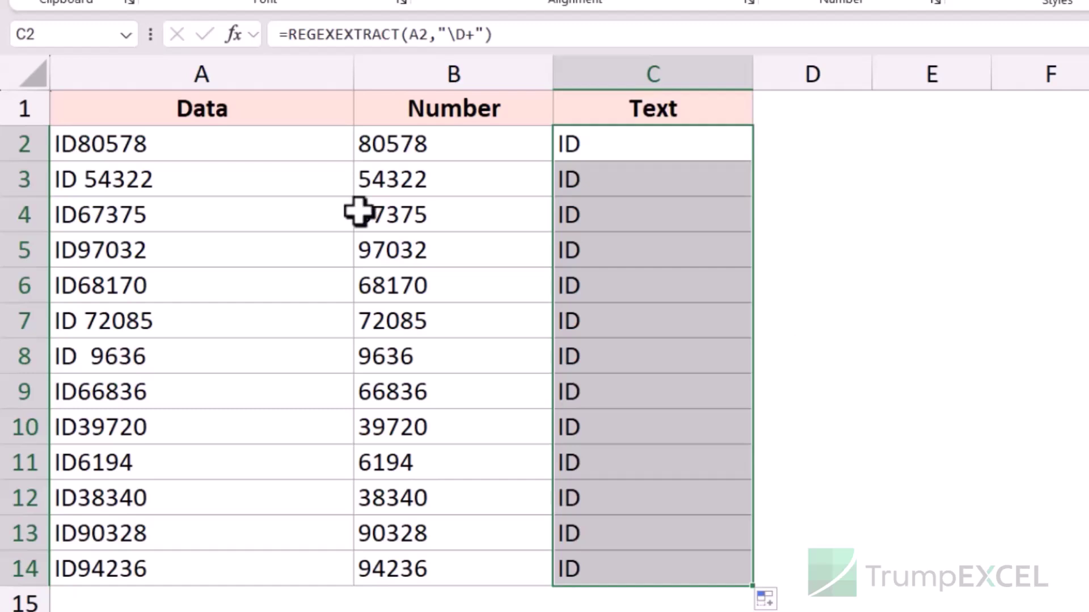
# Step: Append ABC to the ID in A2 and check the extracted number and text in B2 and C2
pyautogui.click(234, 146)
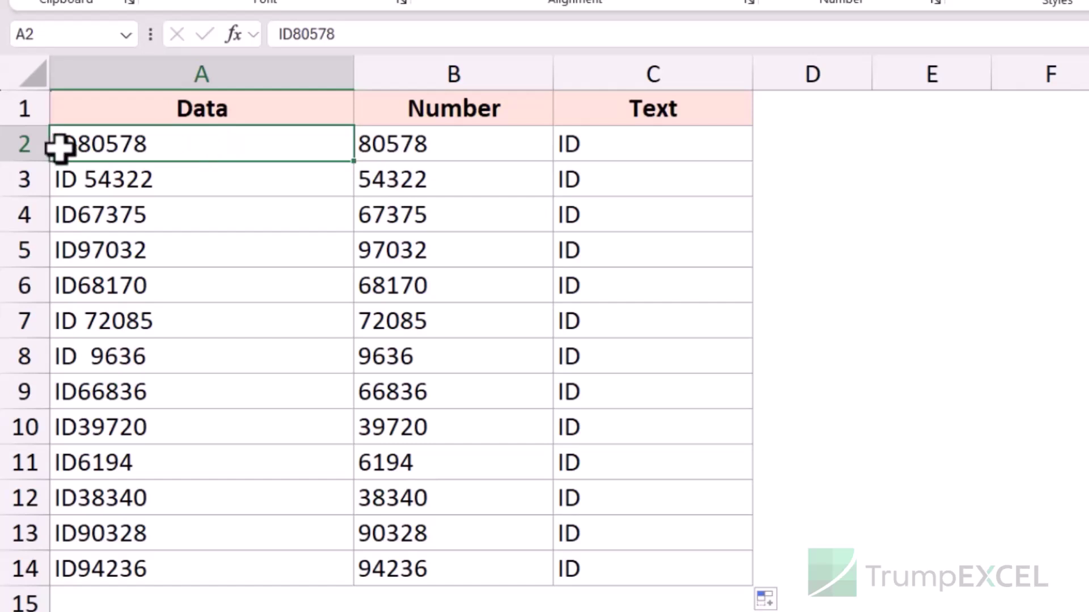
pyautogui.doubleClick(187, 146)
pyautogui.write('ABC')
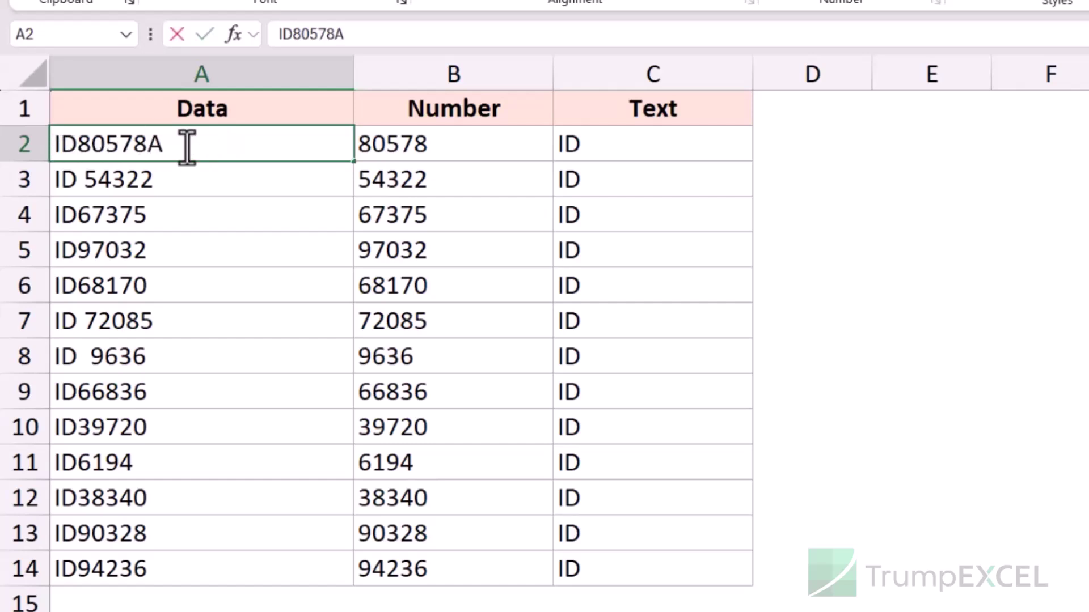
pyautogui.press('Return')
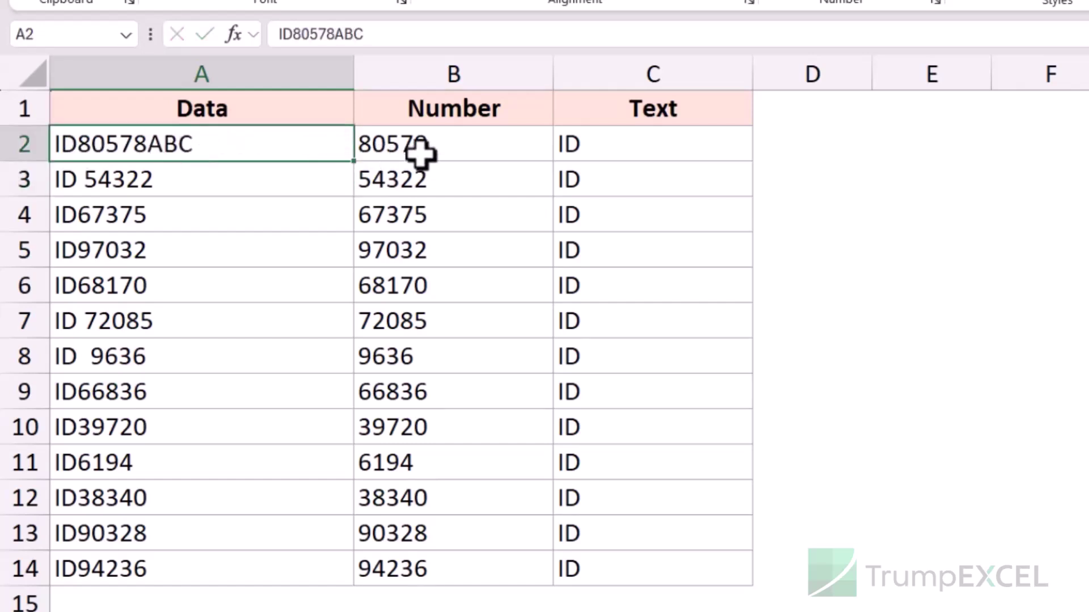
pyautogui.click(420, 149)
pyautogui.click(662, 142)
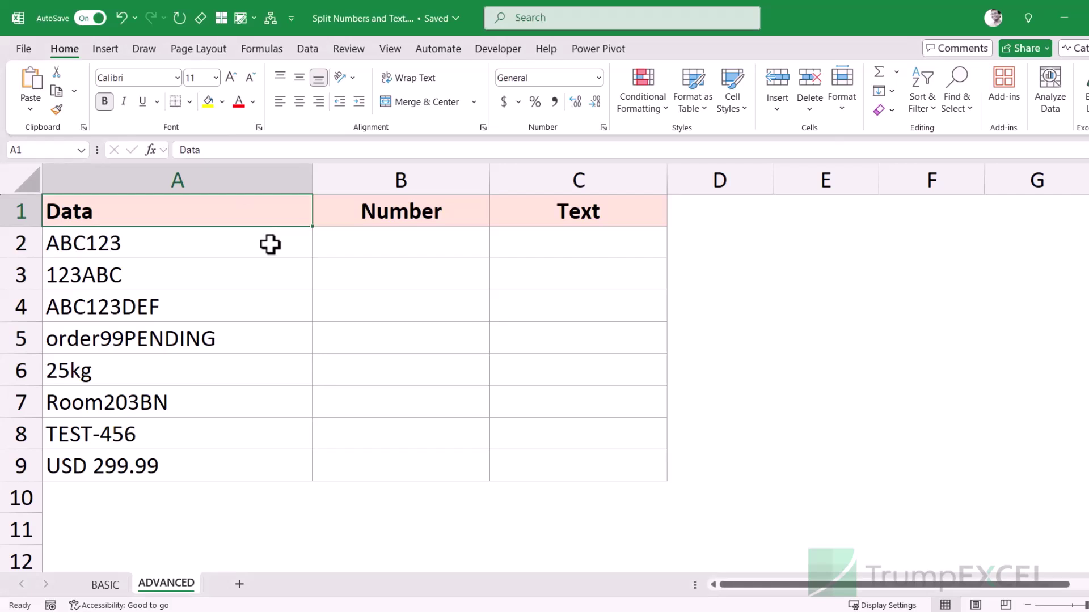
pyautogui.click(261, 244)
pyautogui.click(178, 278)
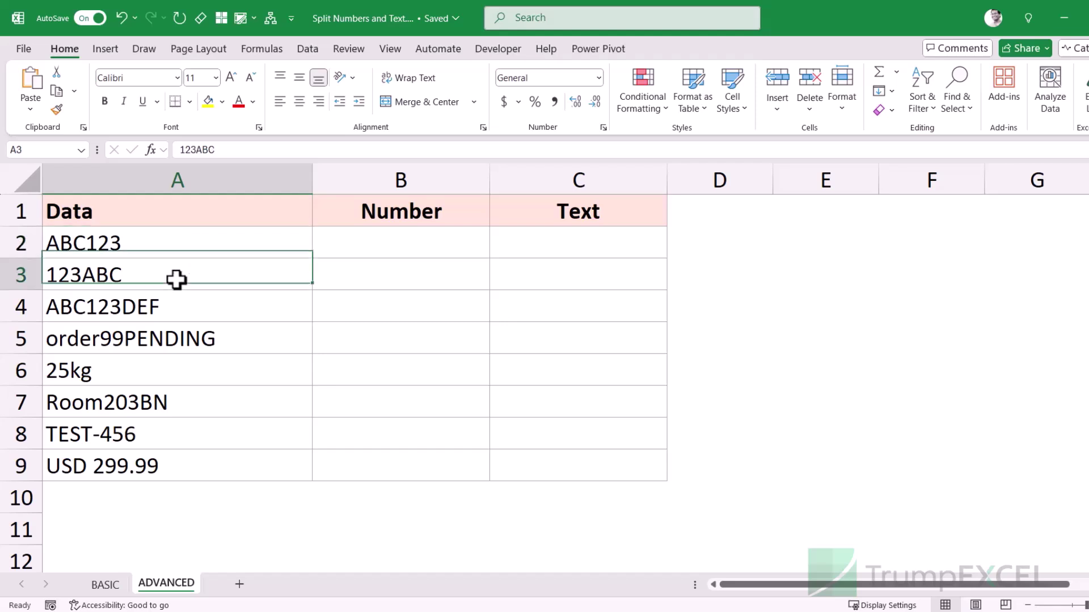
pyautogui.click(198, 307)
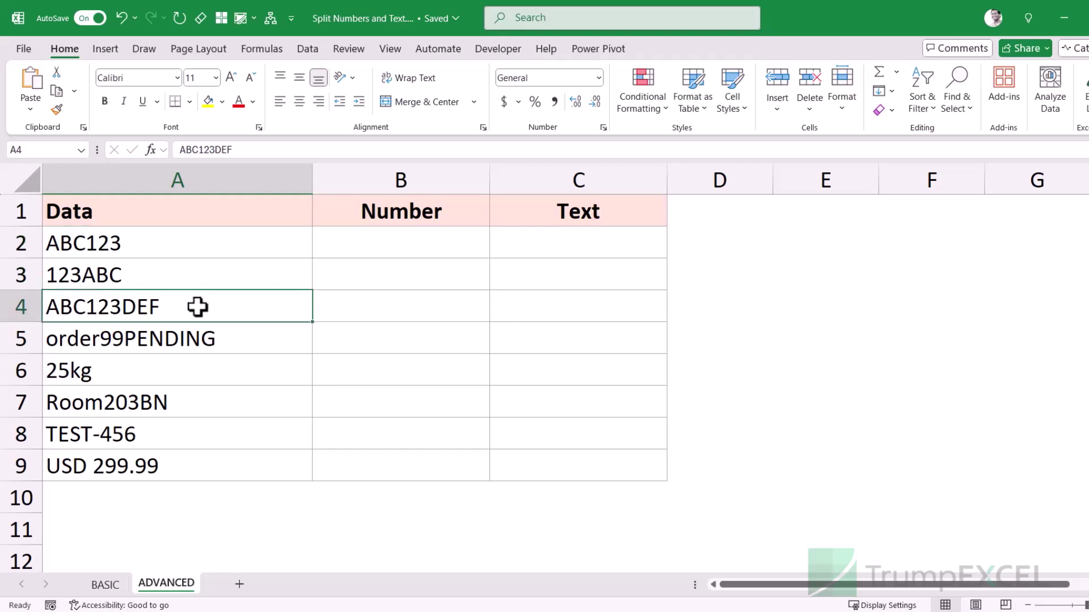
pyautogui.click(211, 338)
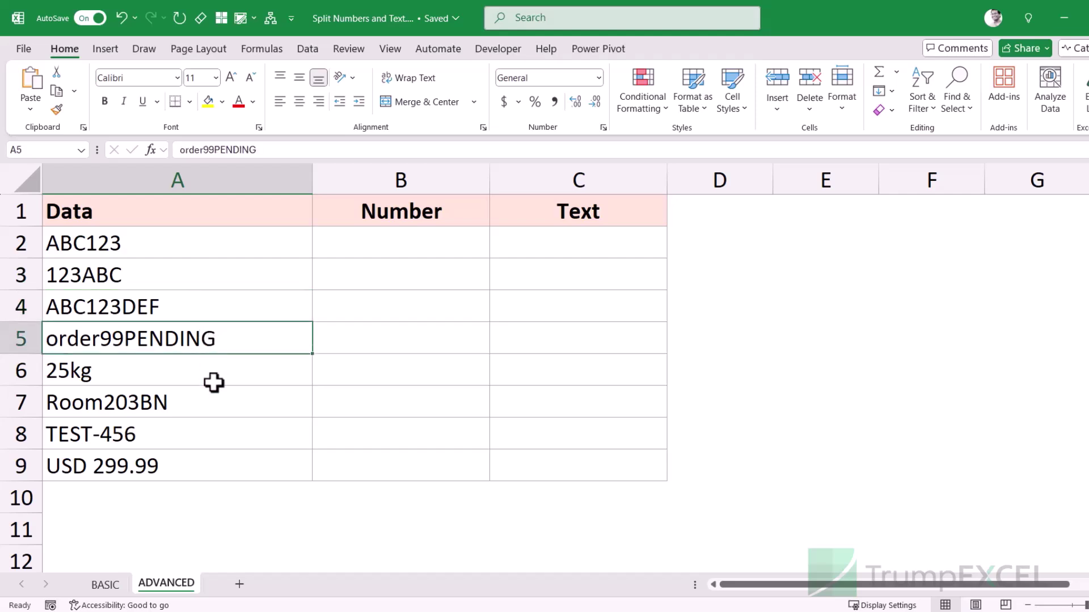
# Step: Enter a REGEXEXTRACT formula in B2 that extracts the number from A2 with the pattern "\d+"
pyautogui.click(205, 456)
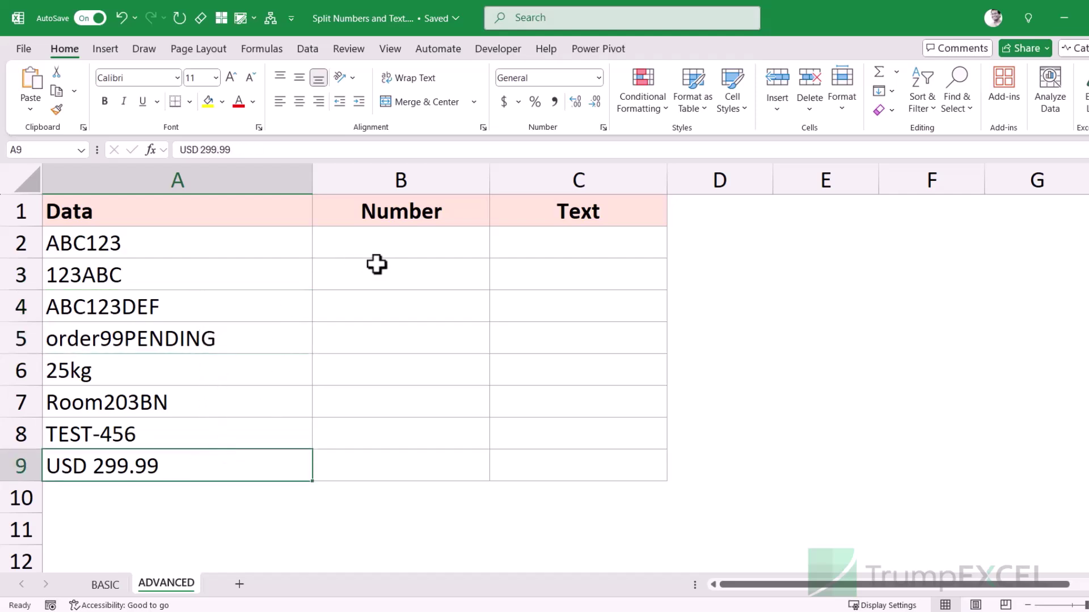
pyautogui.click(424, 248)
pyautogui.write('=regex')
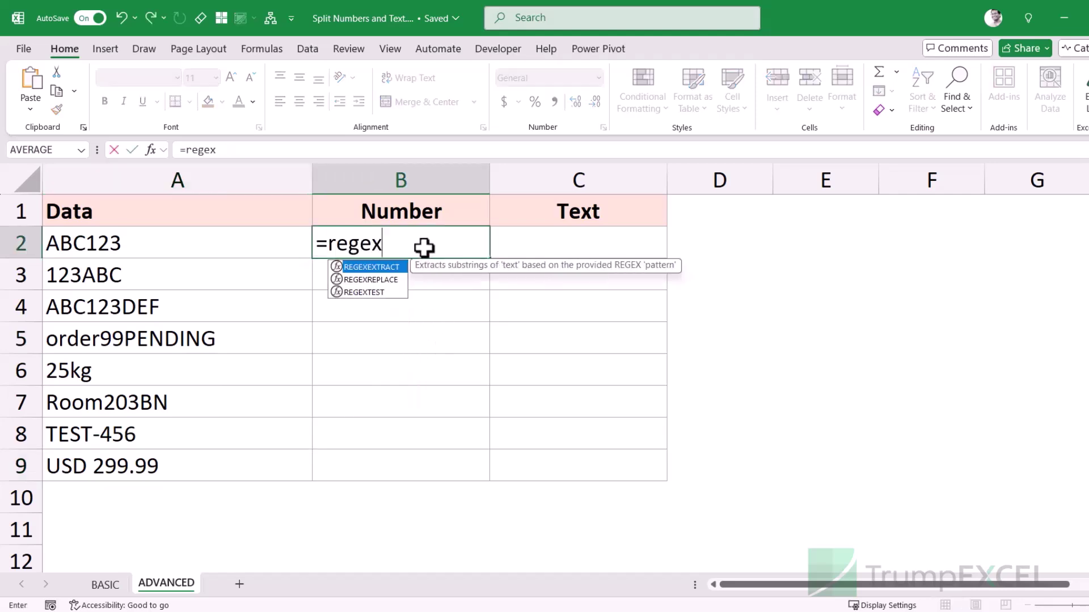
pyautogui.press('Tab')
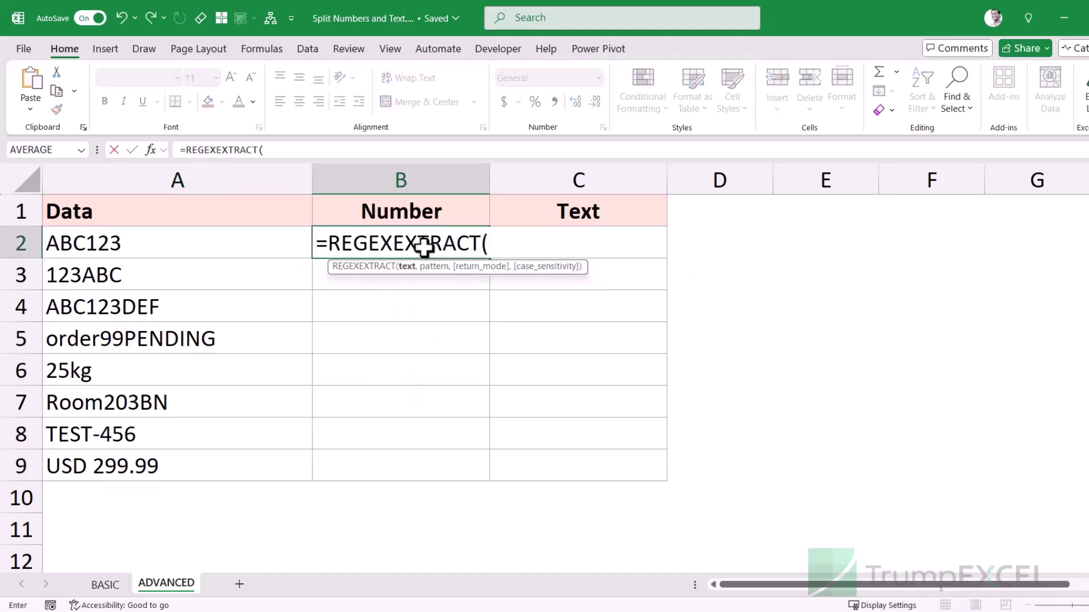
pyautogui.click(268, 243)
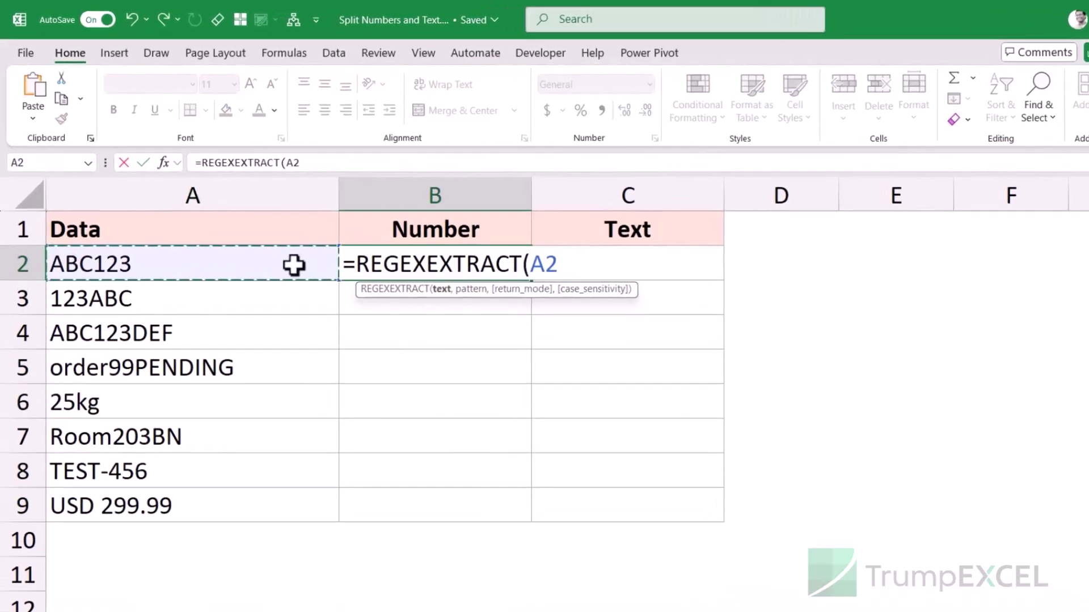
pyautogui.write(',"')
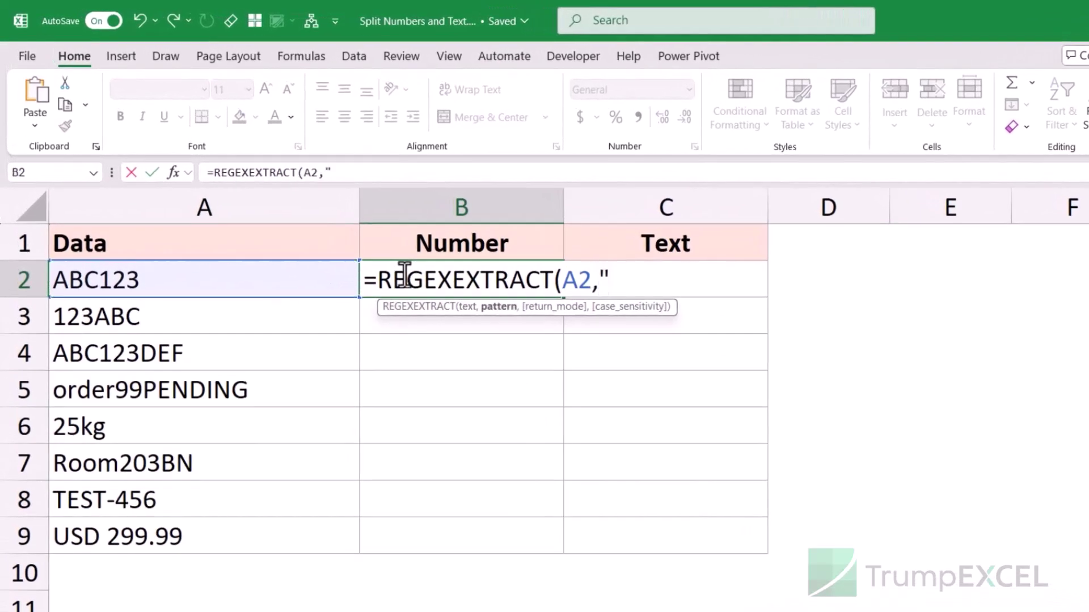
pyautogui.write('\\d+")')
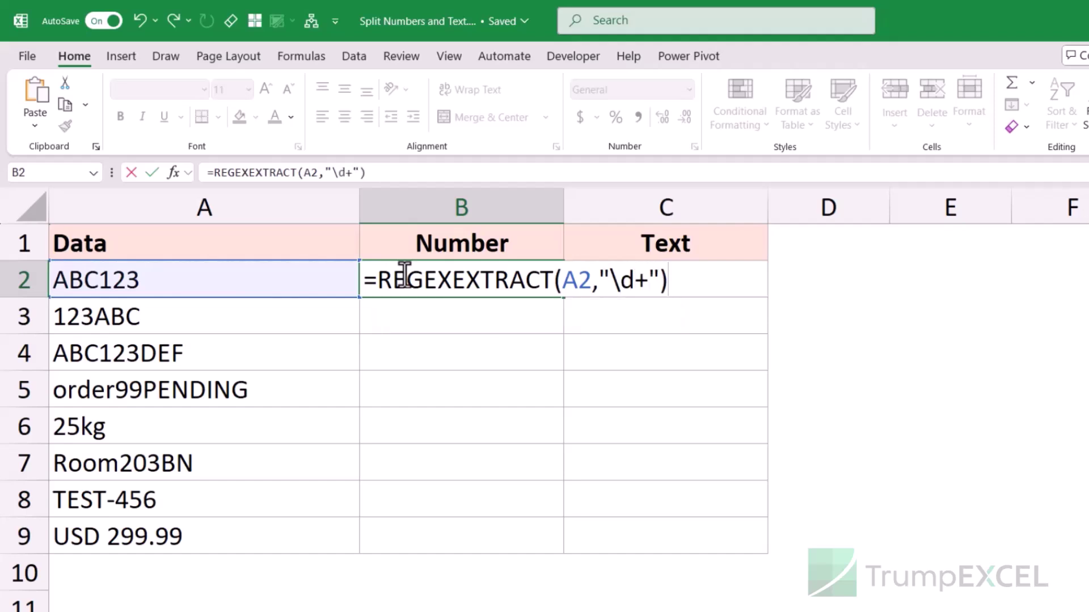
pyautogui.press('Return')
# Step: Copy B2's formula text into C2, keeping the reference to A2, and change its pattern to "\D+"
pyautogui.press('F2')
pyautogui.hotkey('shift', 'Home')
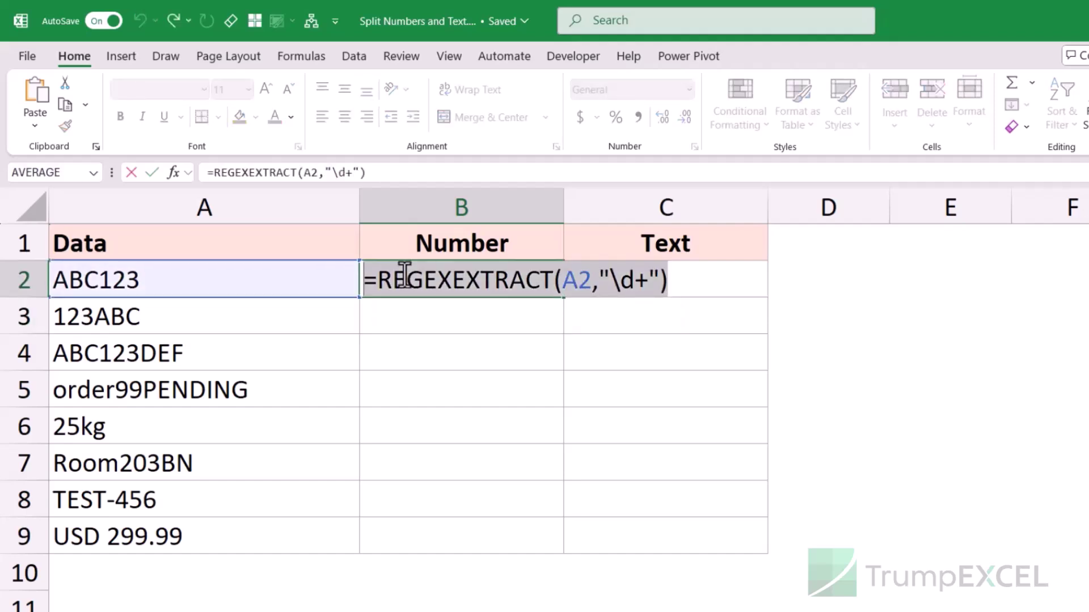
pyautogui.hotkey('ctrl', 'c')
pyautogui.press('Tab')
pyautogui.press('F2')
pyautogui.hotkey('ctrl', 'v')
pyautogui.hotkey('shift', 'Left')
pyautogui.write('D')
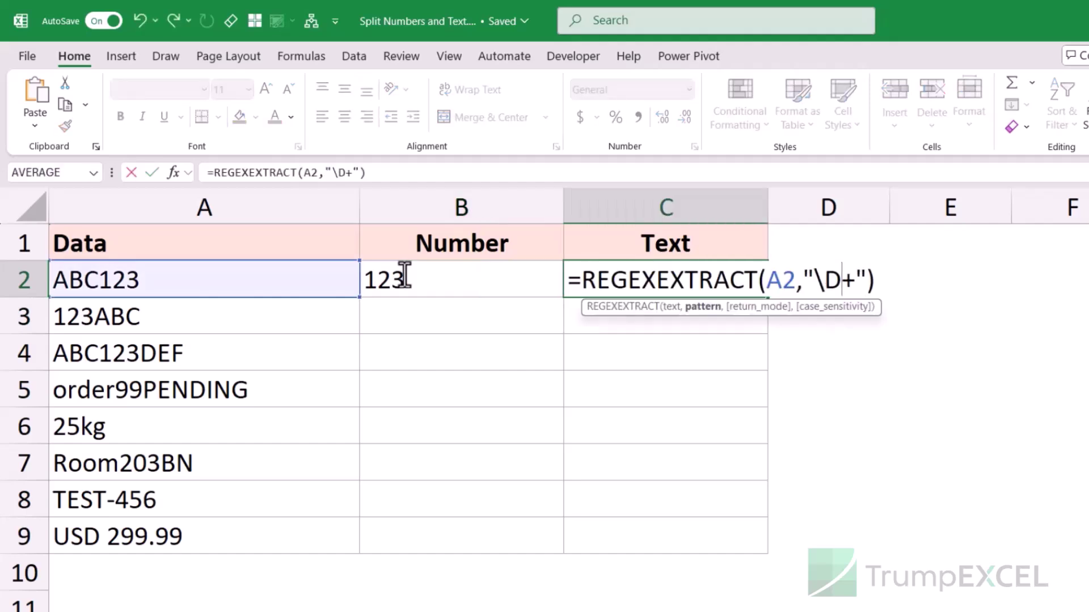
pyautogui.press('Return')
# Step: Fill the formulas in B2 and C2 down to row 9
pyautogui.click(404, 276)
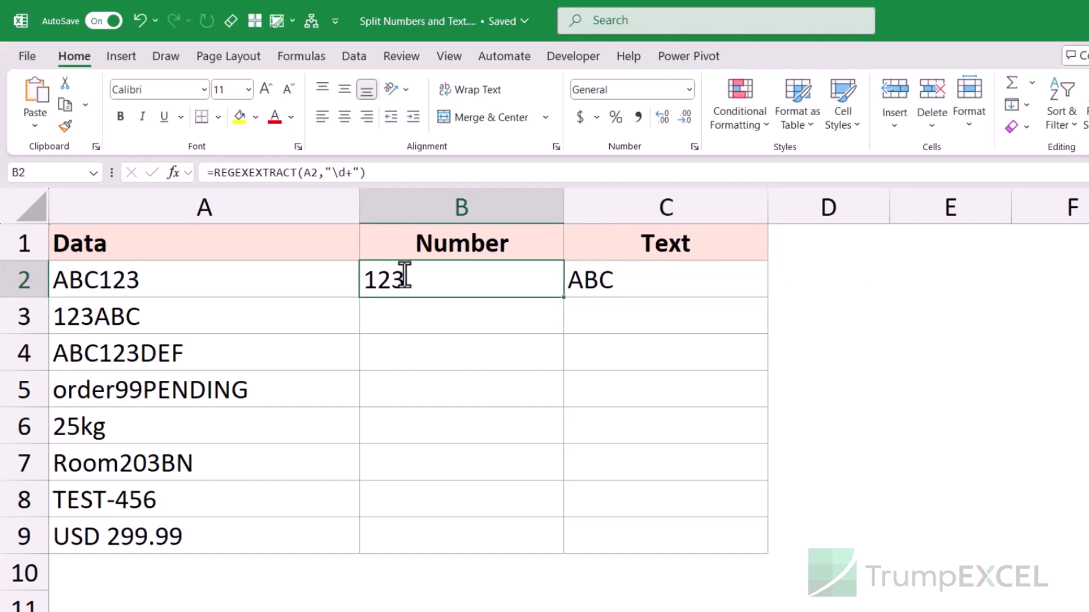
pyautogui.doubleClick(563, 297)
pyautogui.click(645, 278)
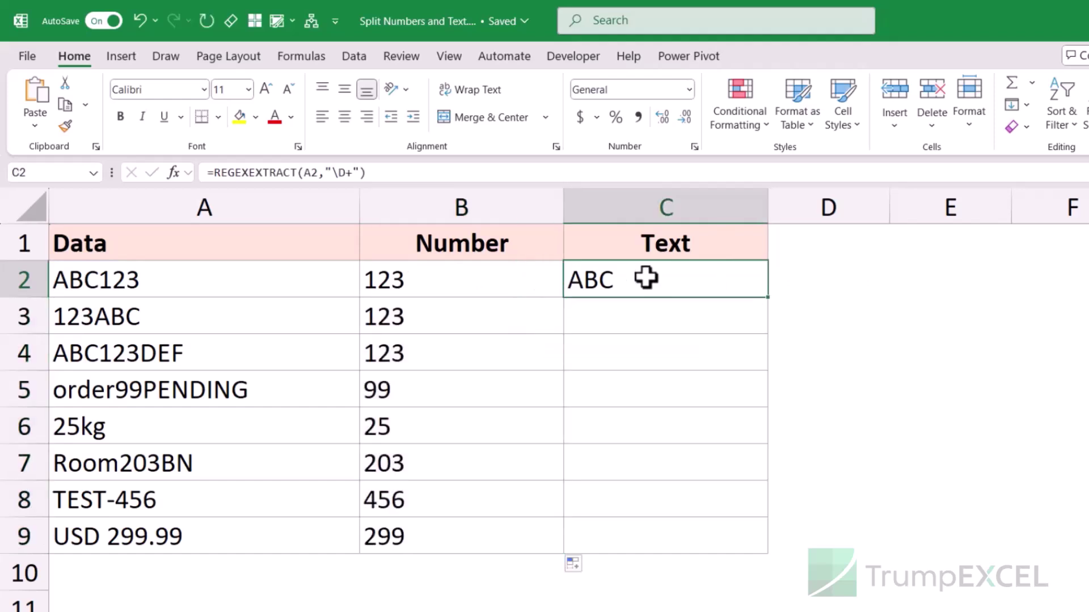
pyautogui.doubleClick(767, 297)
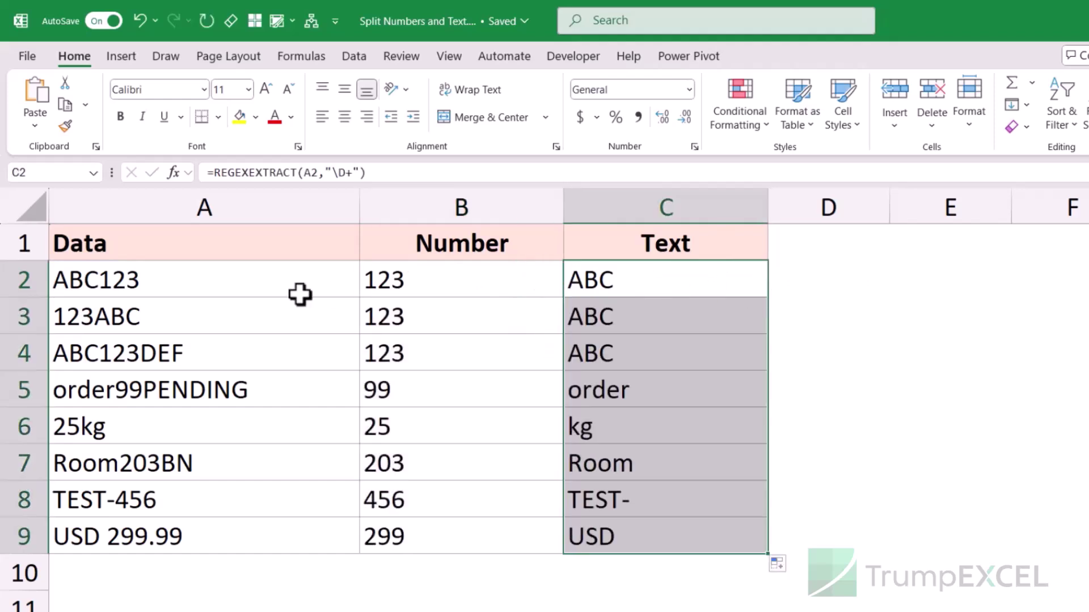
# Step: Add a return mode of 1 (All matches) to the REGEXEXTRACT formula in C4
pyautogui.moveTo(277, 285); pyautogui.dragTo(282, 322)
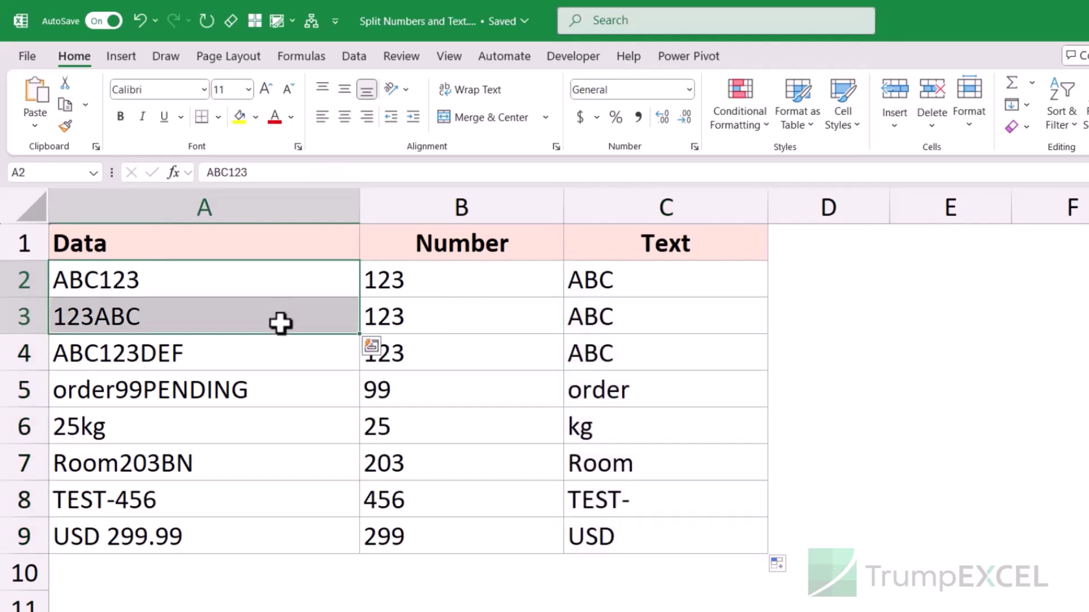
pyautogui.click(267, 355)
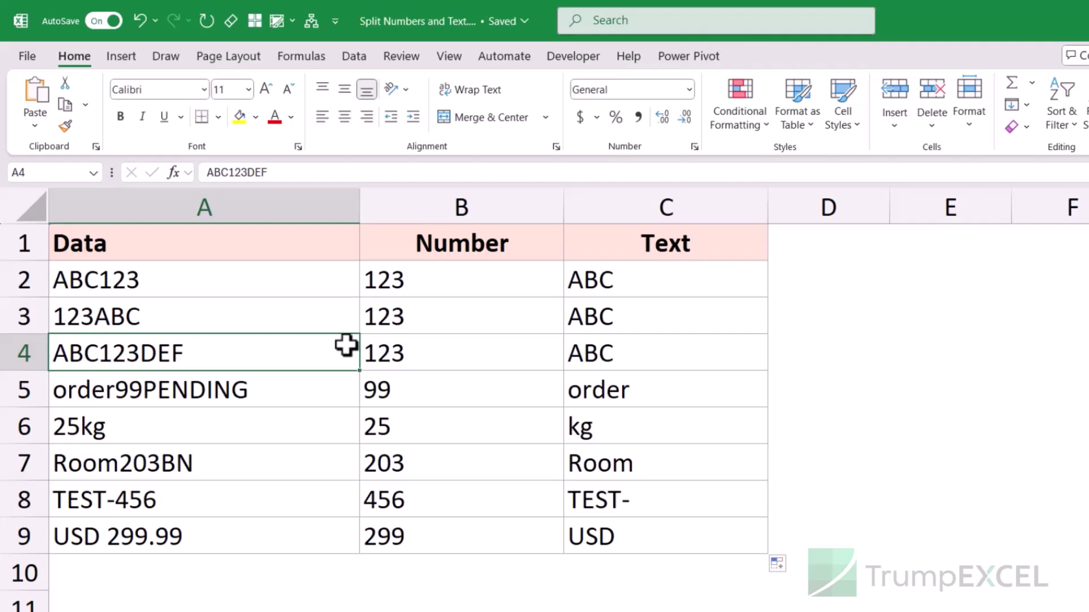
pyautogui.doubleClick(624, 360)
pyautogui.press('F2')
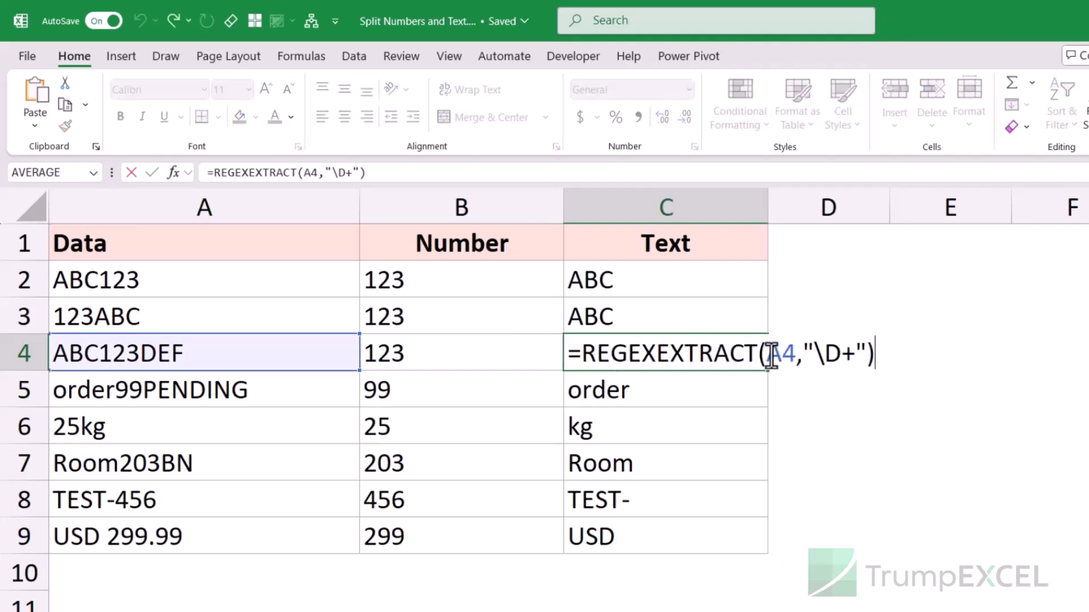
pyautogui.click(861, 355)
pyautogui.write(',')
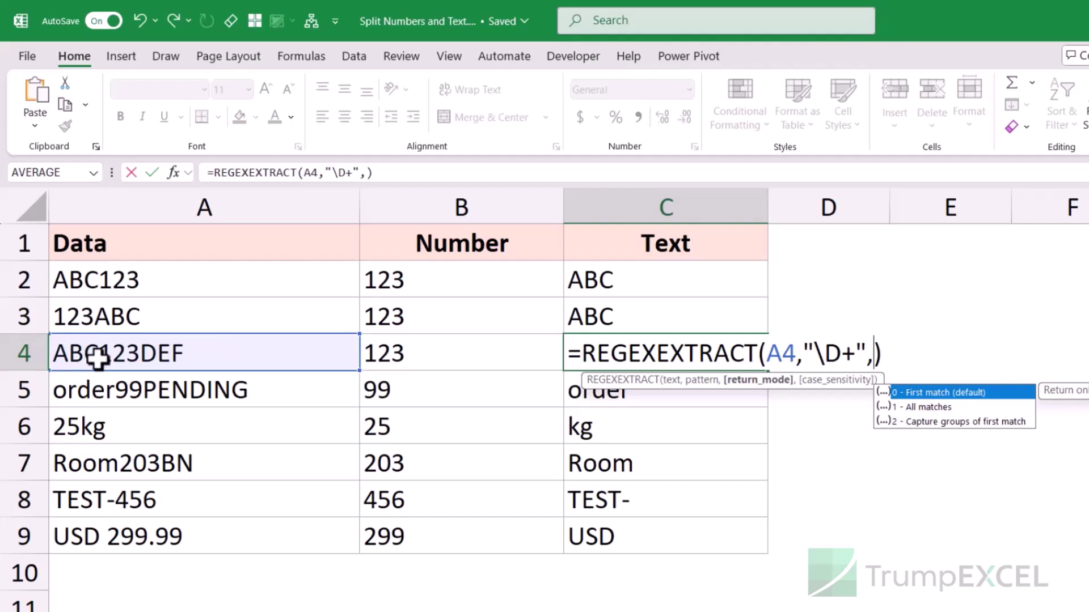
pyautogui.doubleClick(923, 407)
pyautogui.press('Return')
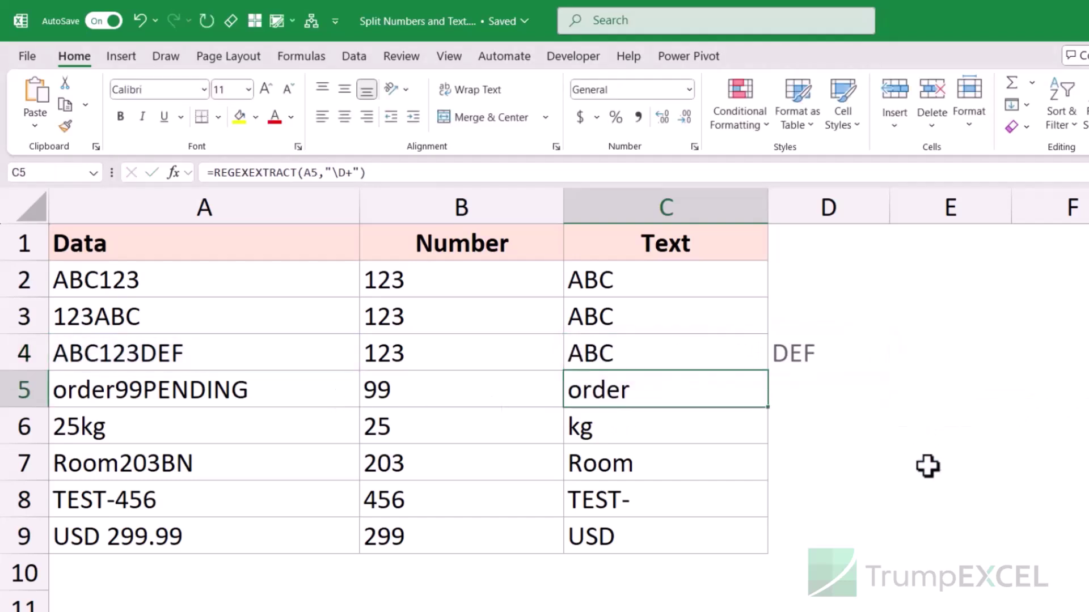
# Step: Wrap C4's formula in TEXTJOIN with "-" as the delimiter and the ignore_empty argument left blank
pyautogui.click(754, 357)
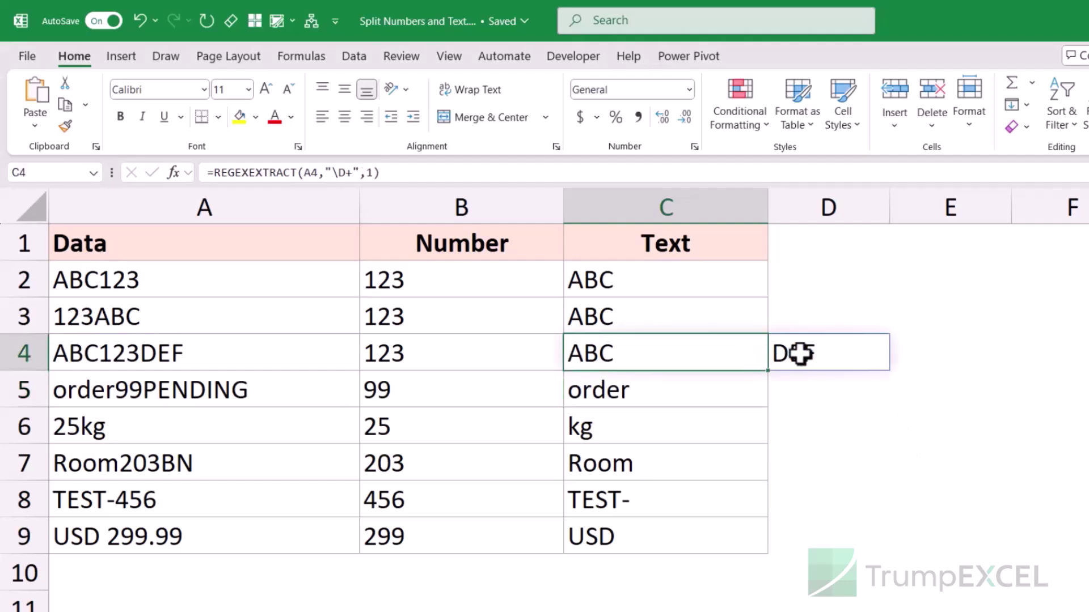
pyautogui.doubleClick(576, 352)
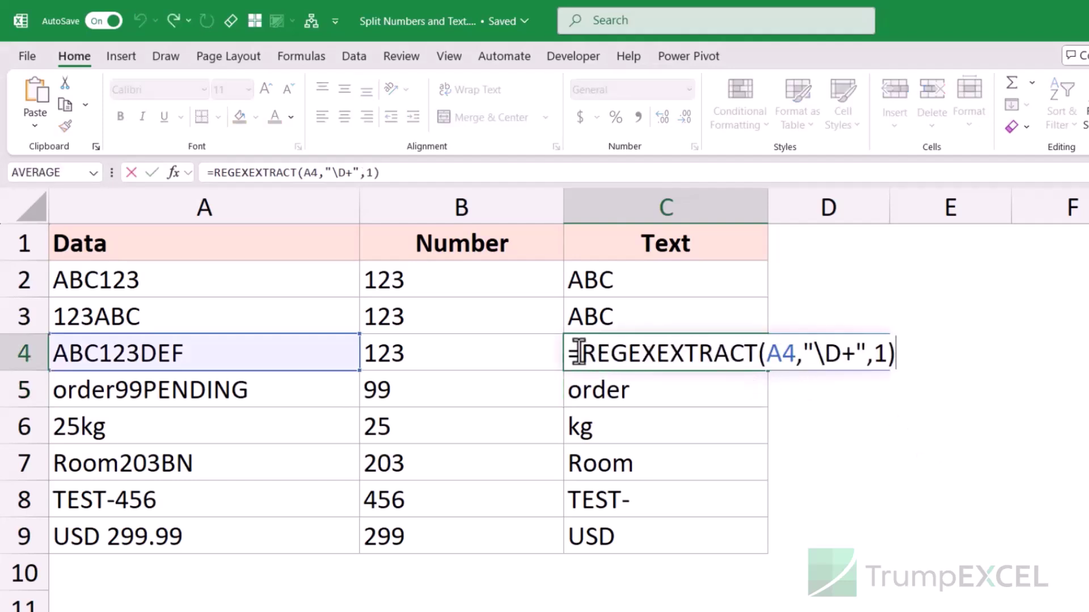
pyautogui.write('TEXTJOIN(')
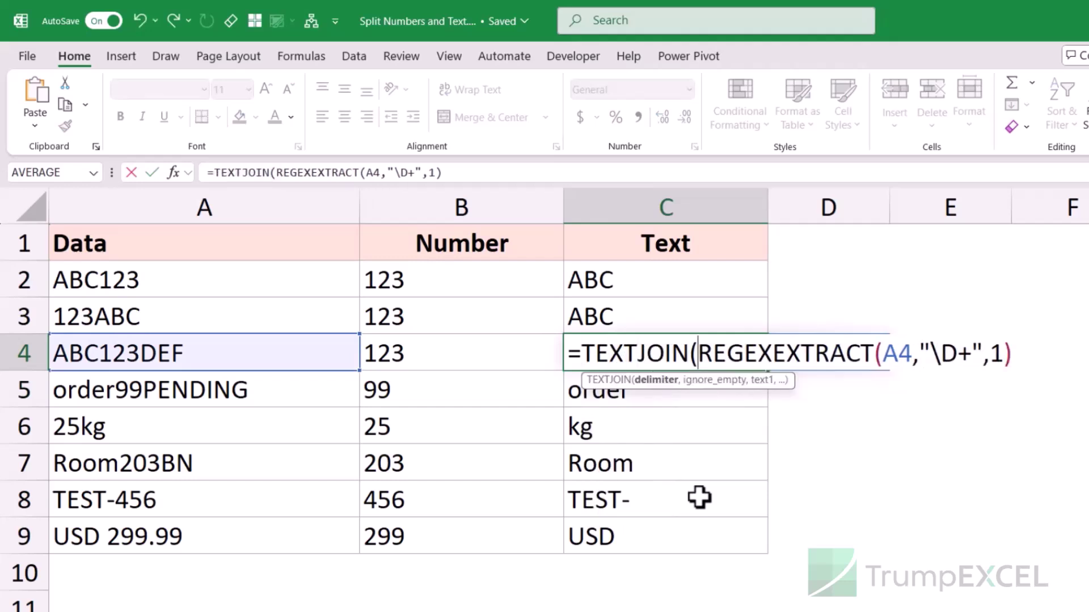
pyautogui.write('"-",,')
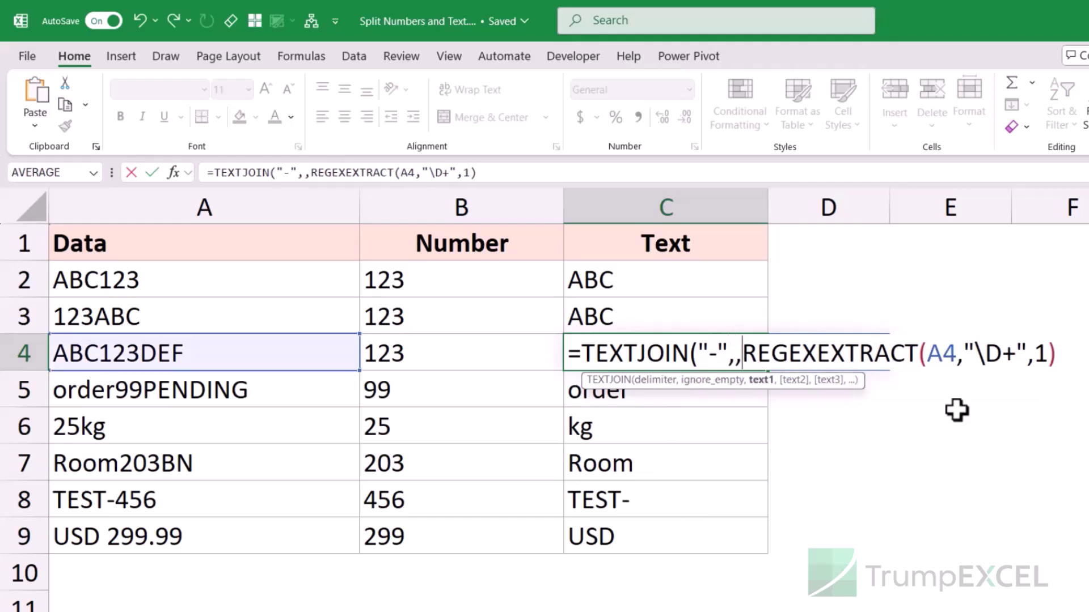
pyautogui.press('Return')
pyautogui.press('Up')
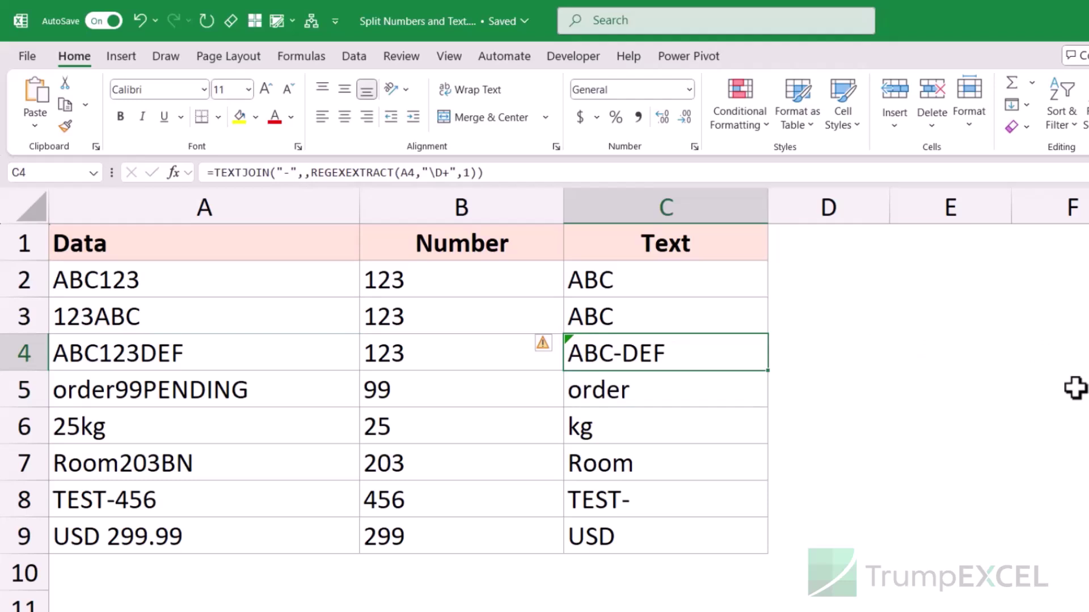
# Step: Append 876XYZ to the data in A4 to test the joined text in C4
pyautogui.doubleClick(261, 352)
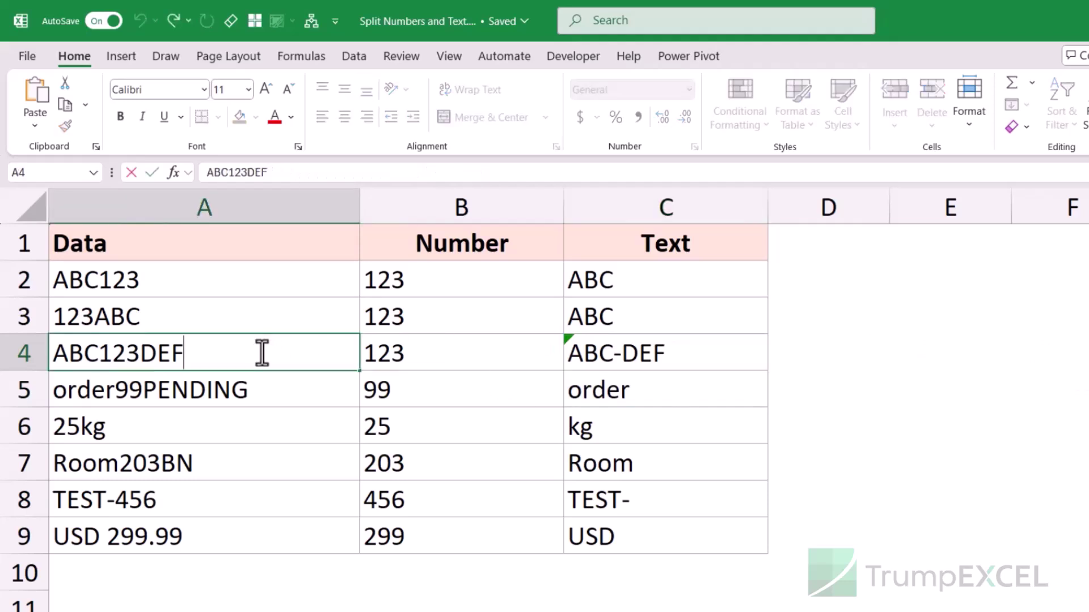
pyautogui.write('876XYZ')
pyautogui.press('Return')
pyautogui.press('Up')
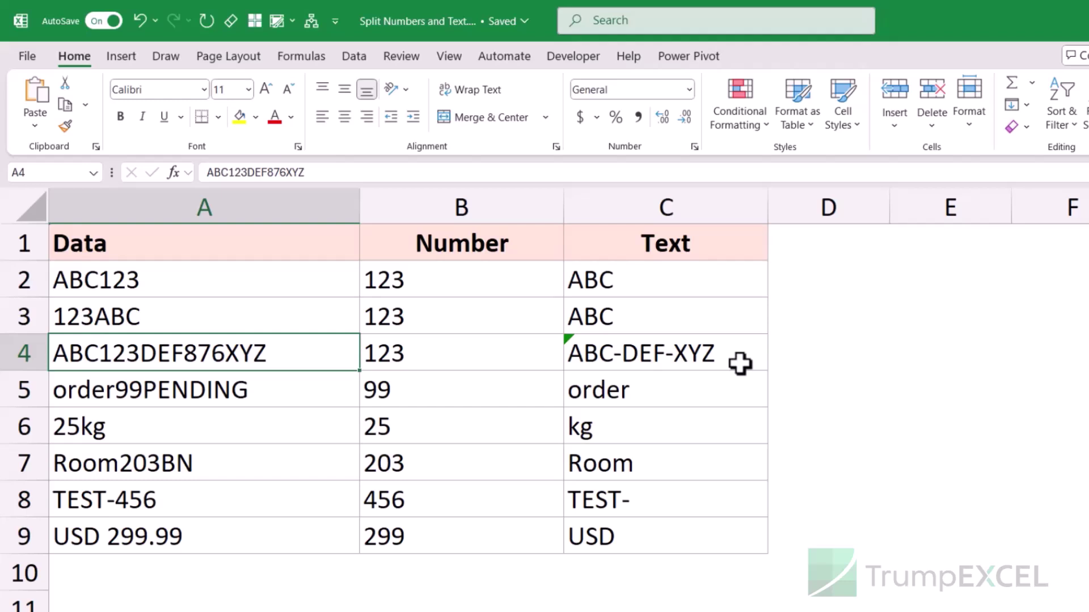
# Step: Replace the pattern in C5's REGEXEXTRACT formula with "[A-Z]" to match capital letters
pyautogui.click(309, 396)
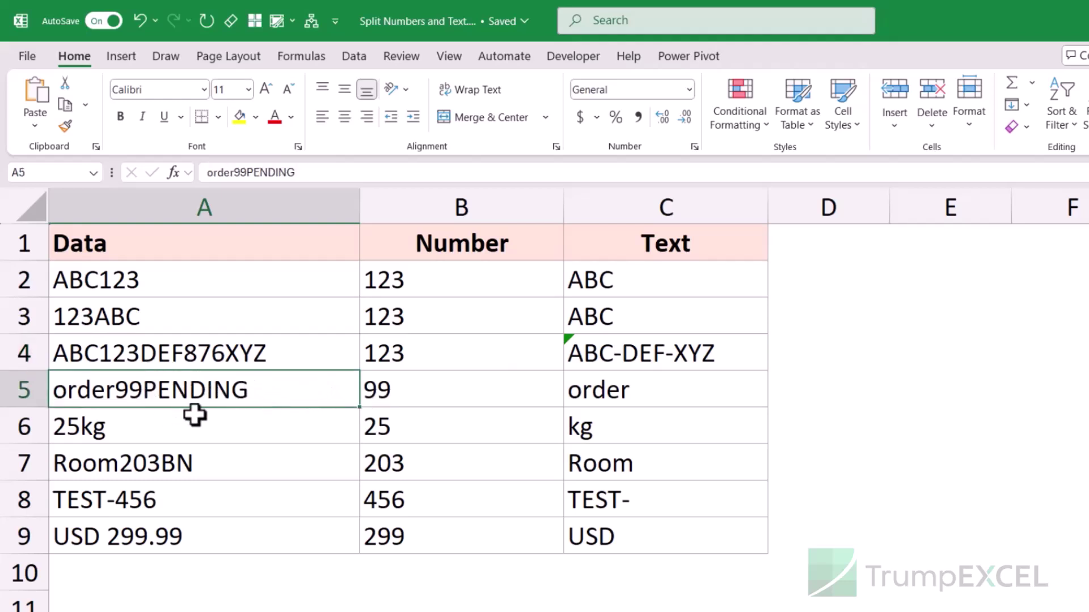
pyautogui.click(520, 394)
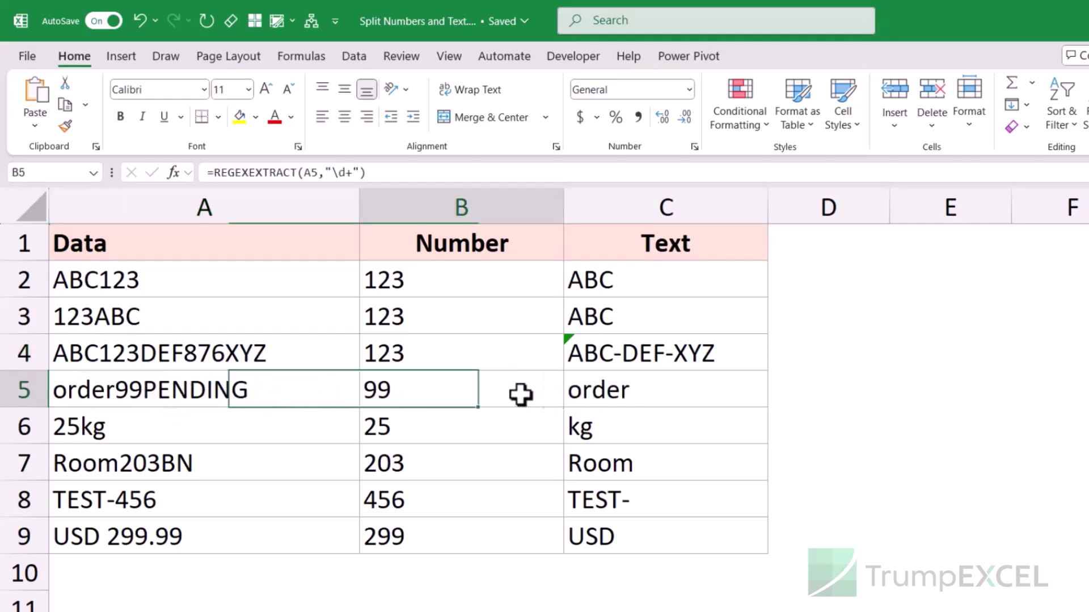
pyautogui.click(627, 389)
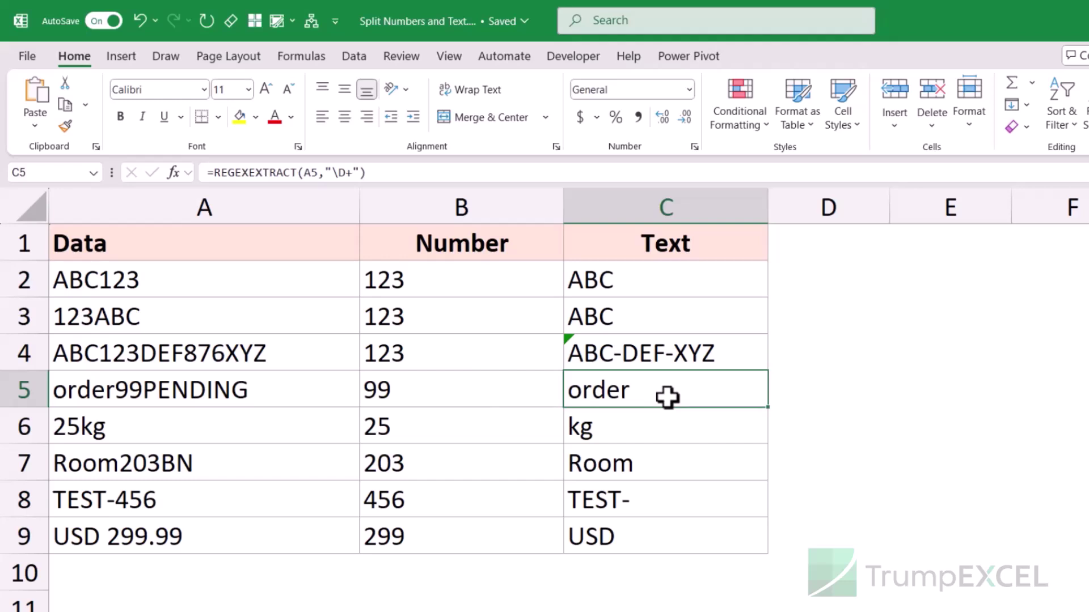
pyautogui.doubleClick(667, 397)
pyautogui.moveTo(815, 389); pyautogui.dragTo(848, 390)
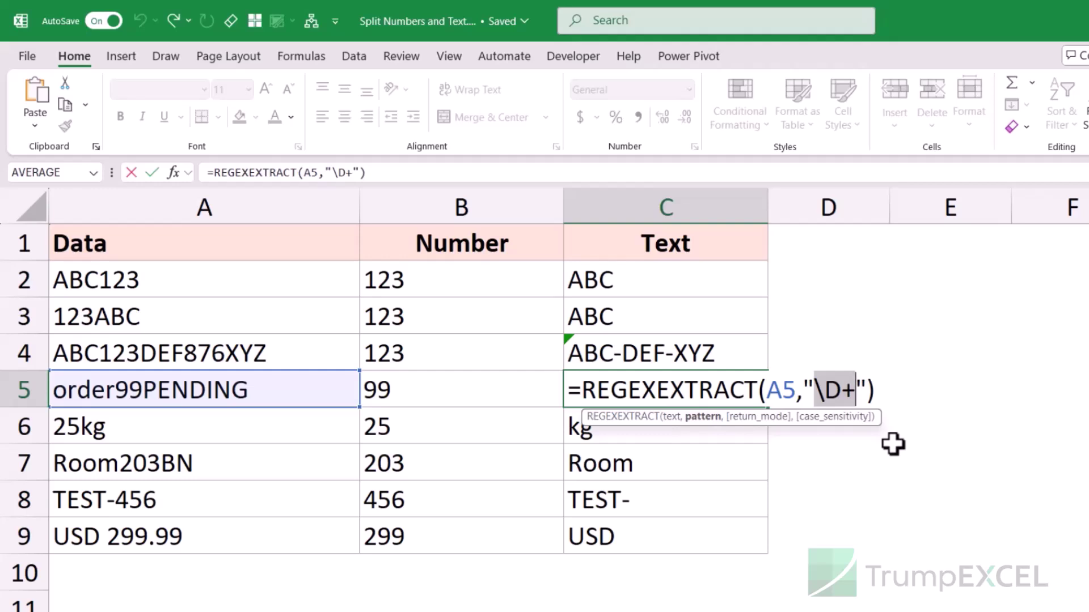
pyautogui.write('[]')
pyautogui.press('Left')
pyautogui.write('A-Z')
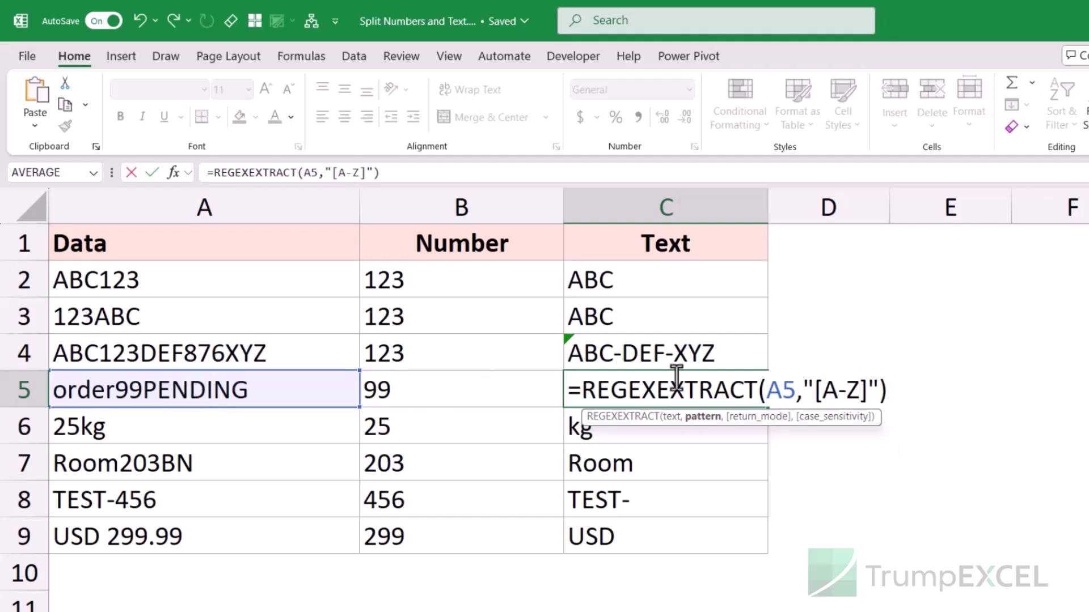
pyautogui.press('Return')
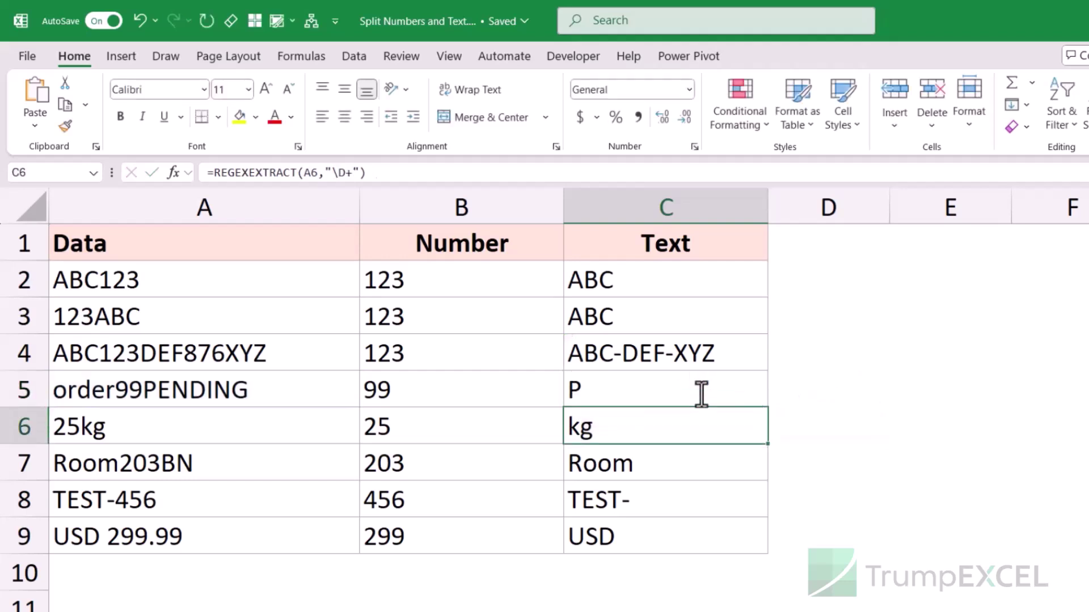
# Step: Add a plus sign after the brackets in C5's formula so that the pattern reads "[A-Z]+"
pyautogui.click(702, 394)
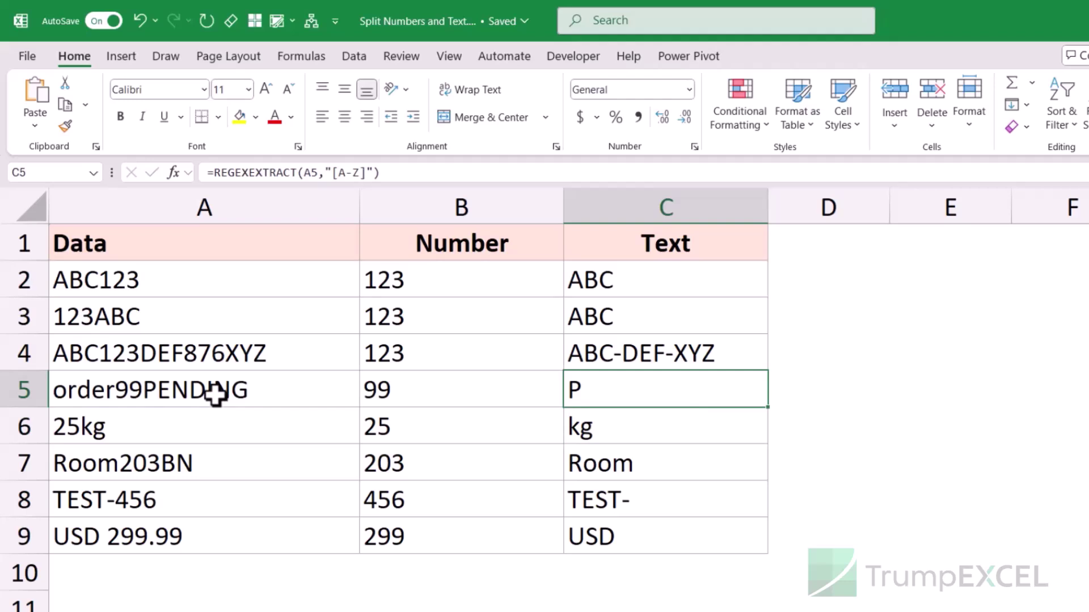
pyautogui.press('F2')
pyautogui.press('Left')
pyautogui.press('Left')
pyautogui.write('+')
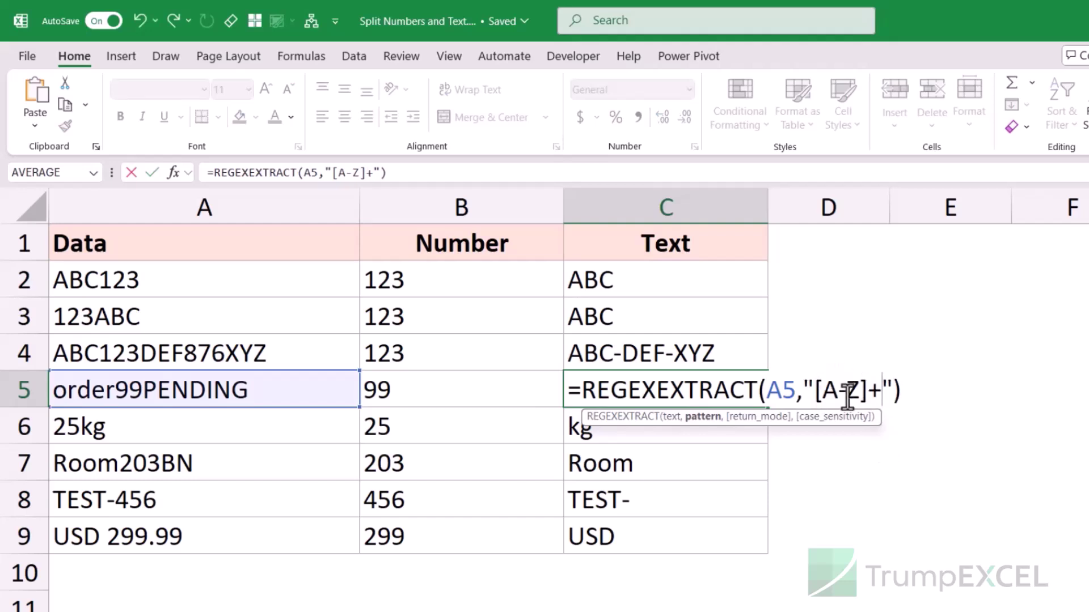
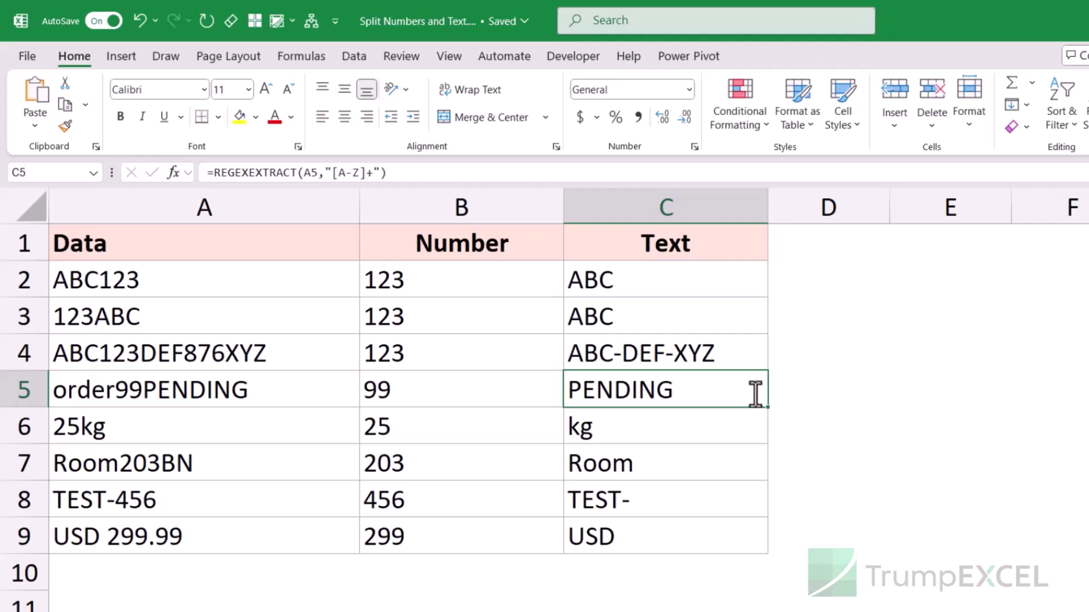
# Step: Examine the "[A-Z]+" pattern in C5's REGEXEXTRACT formula without changing it
pyautogui.doubleClick(755, 393)
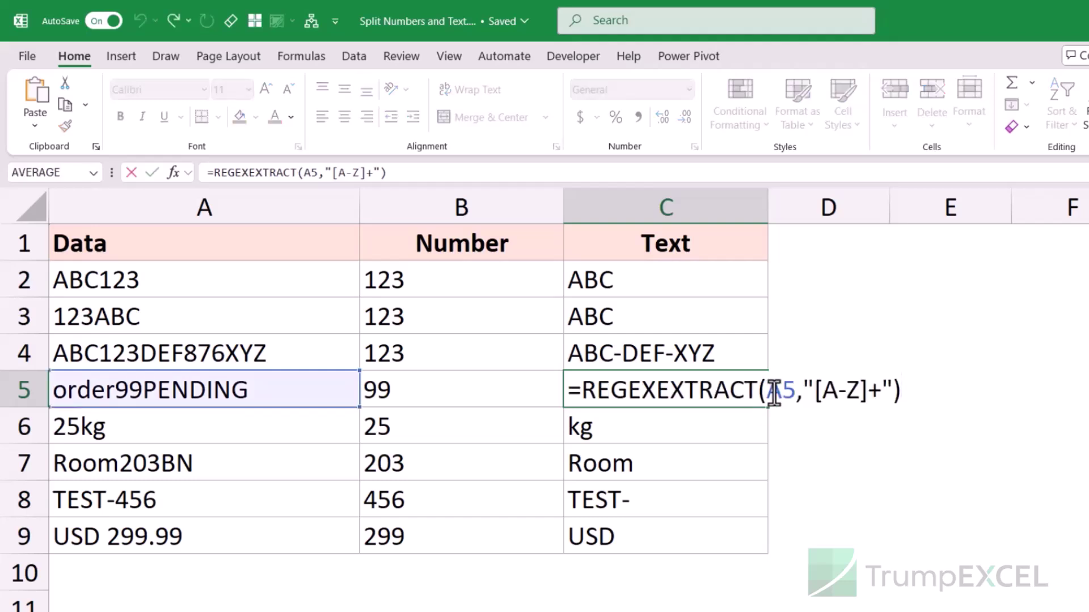
pyautogui.press('Escape')
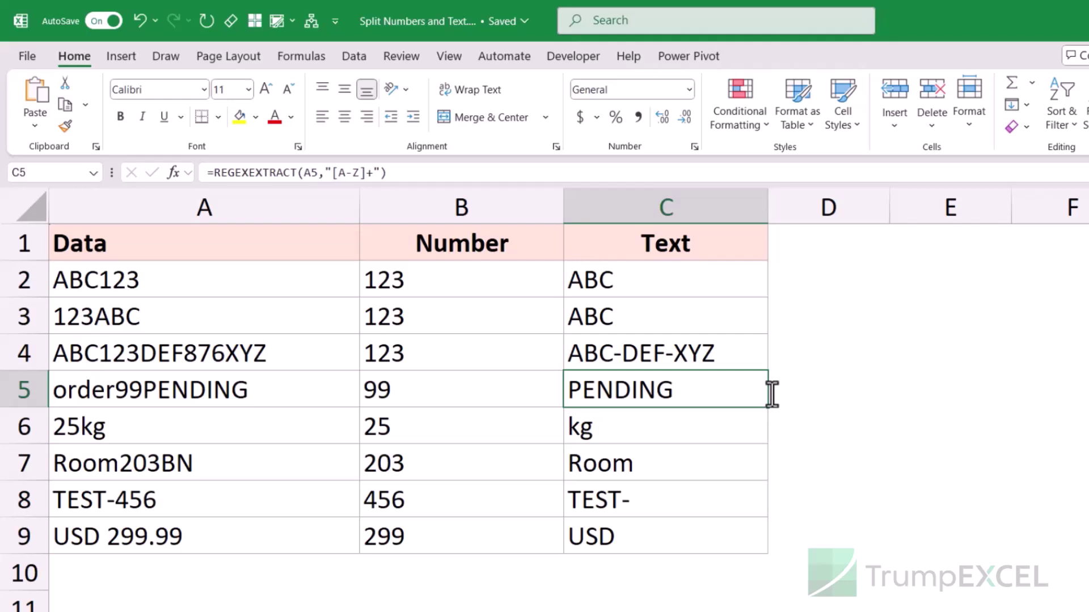
pyautogui.doubleClick(766, 393)
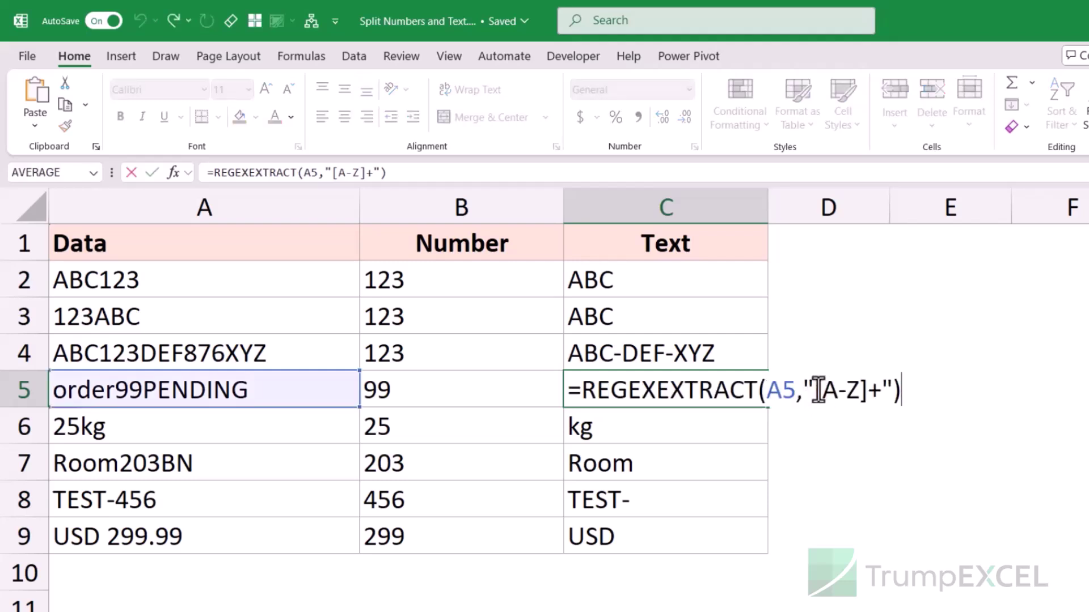
pyautogui.press('Escape')
# Step: Switch to Claude and draft a prompt asking for the regex pattern for an Excel formula that extracts the uppercase characters in a cell
pyautogui.hotkey('alt', 'Tab')
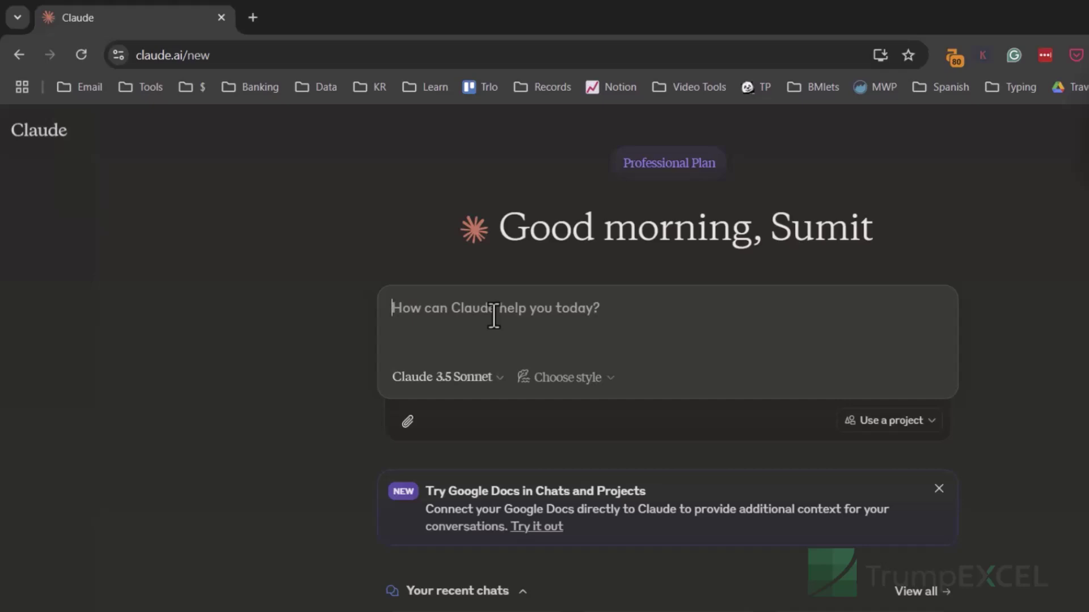
pyautogui.write('I want to use a formula in Excel')
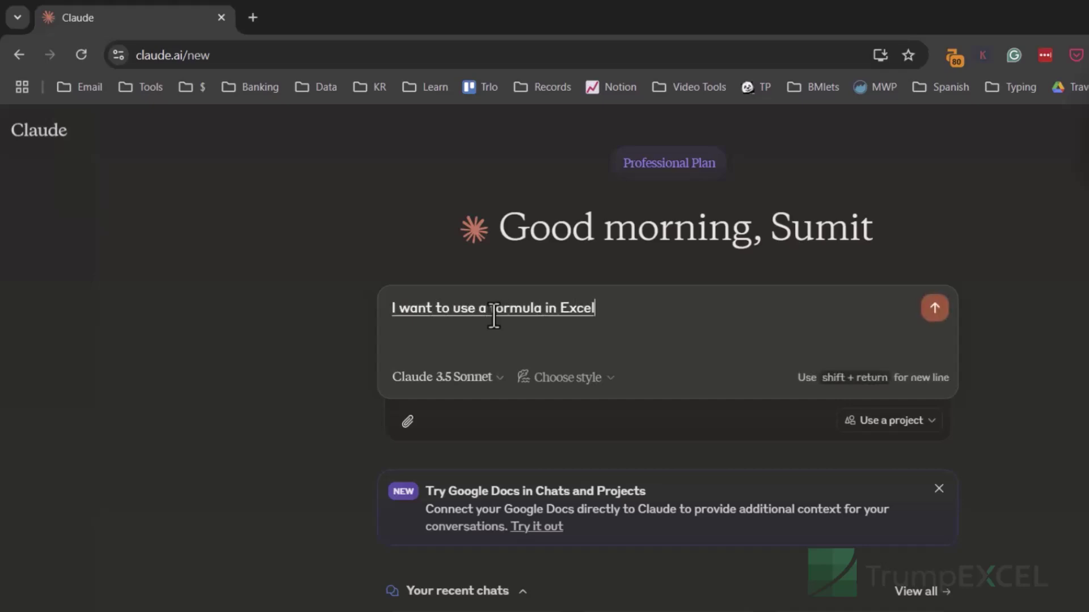
pyautogui.write(' to extract the uppercase')
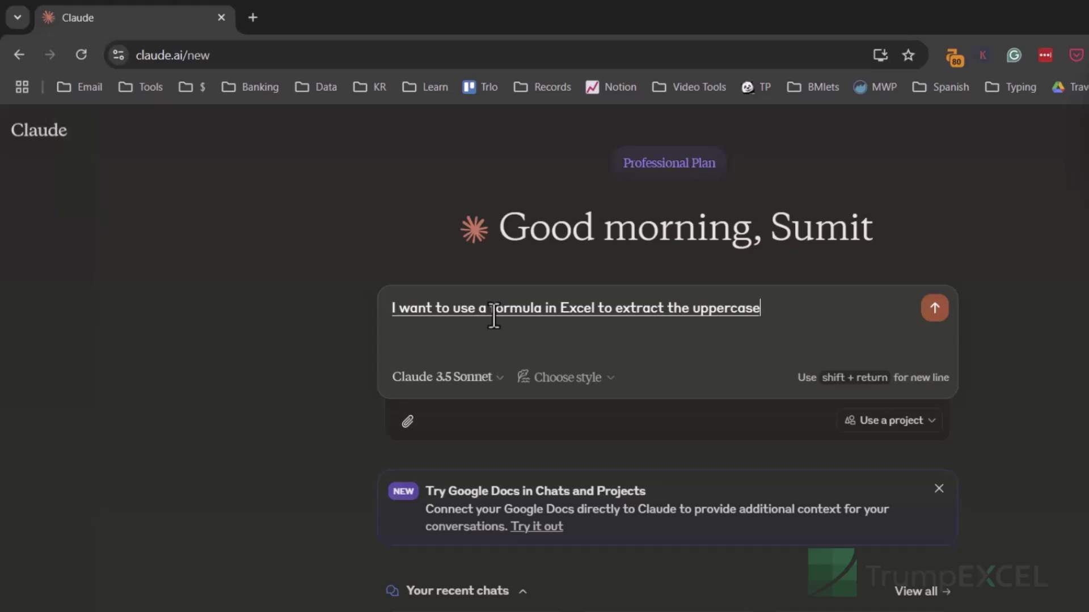
pyautogui.write(' characters in a cell and I')
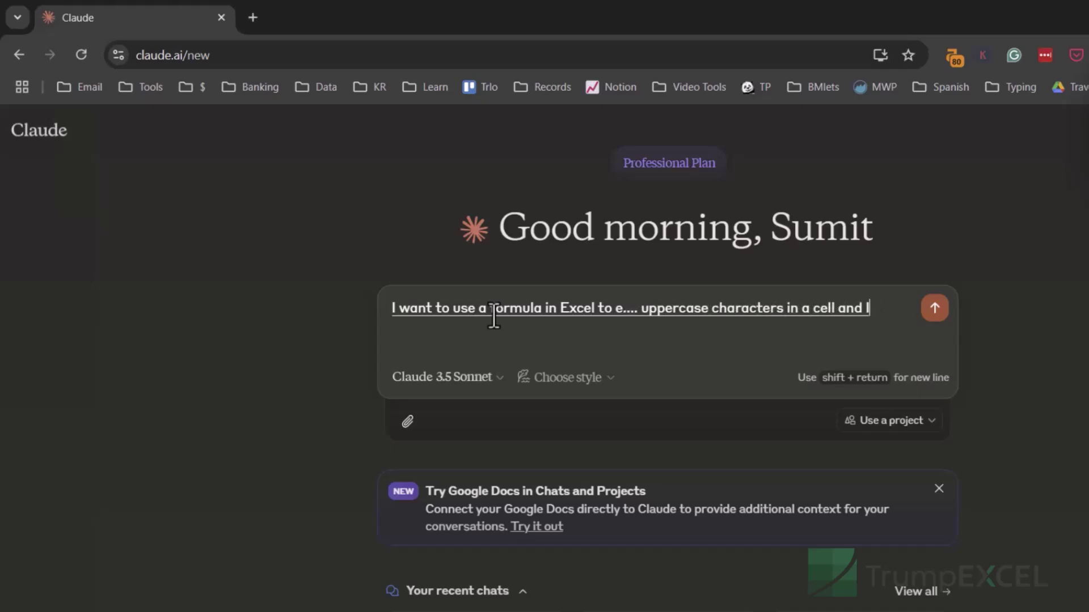
pyautogui.write(' want you to give me the regex pattern')
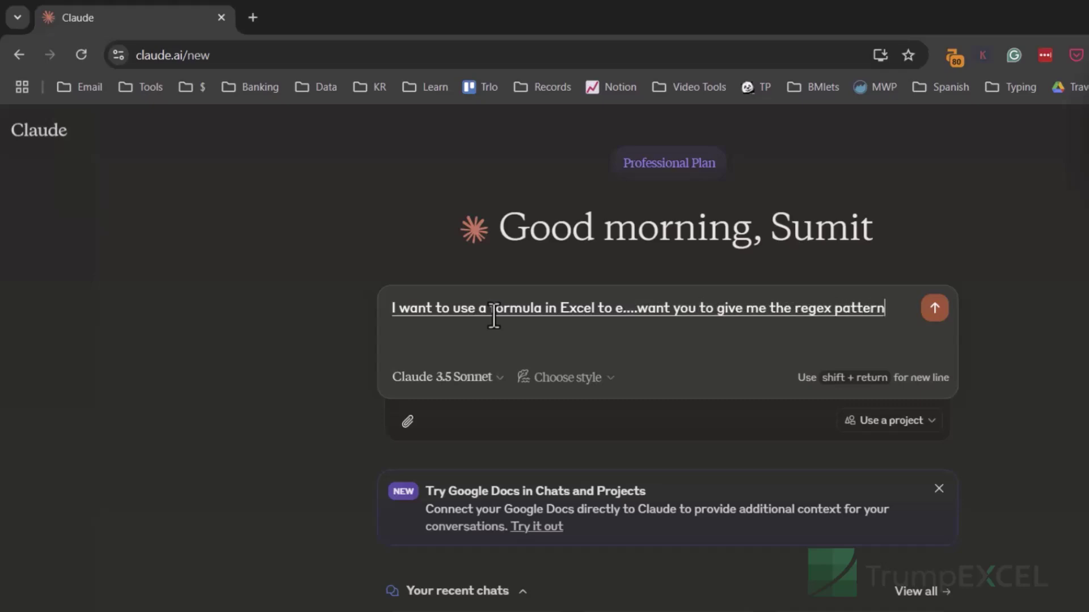
pyautogui.write(' that I can use in the formula')
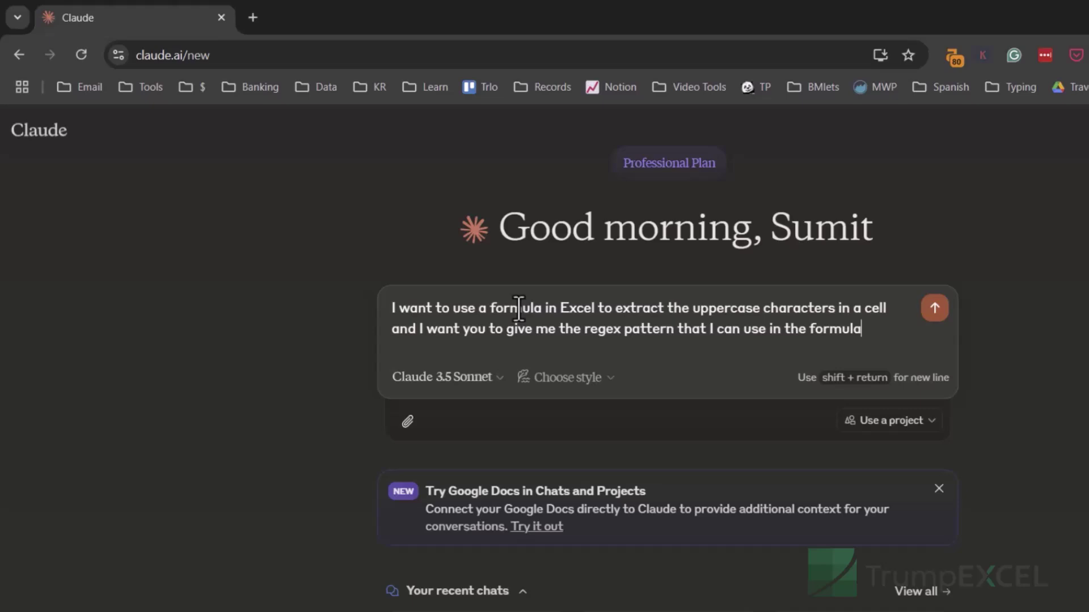
# Step: Insert REGEXEXTRACT before the first "formula" in the prompt and send it
pyautogui.click(489, 310)
pyautogui.write('REGEXEXTR')
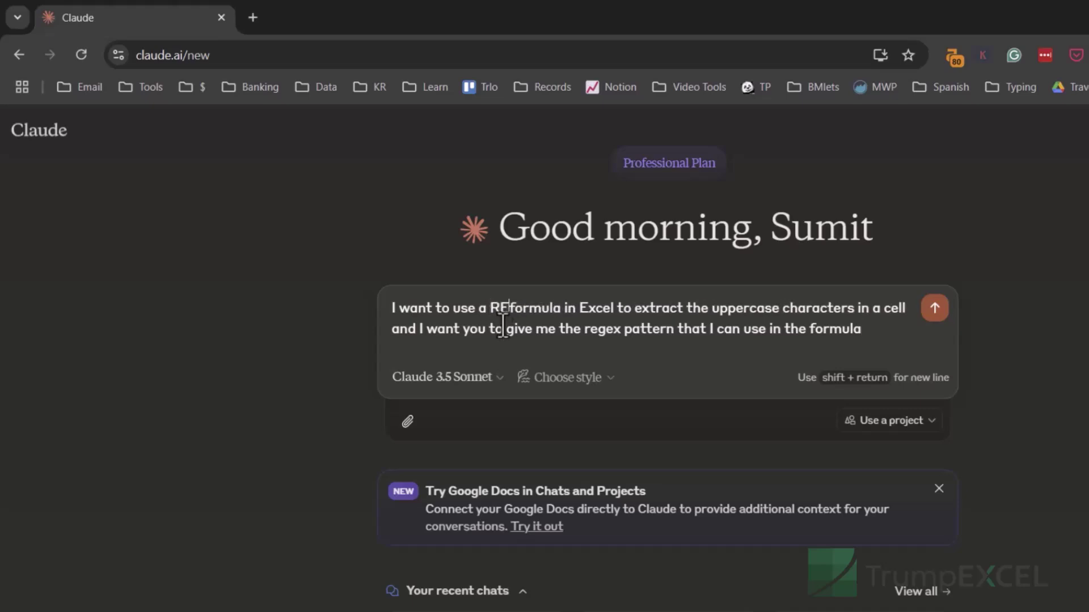
pyautogui.write('ACT')
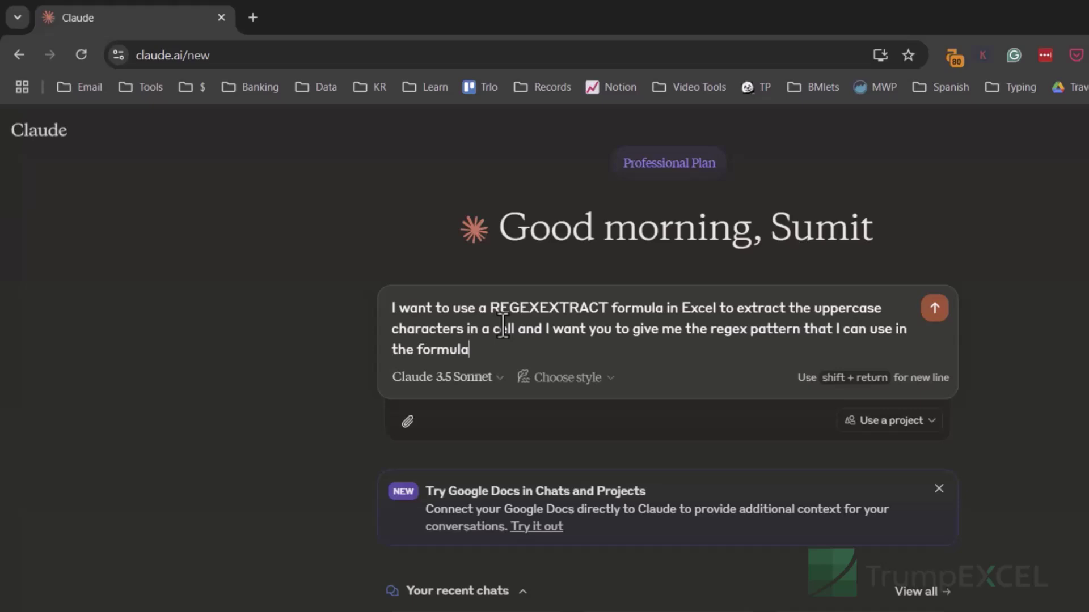
pyautogui.press('Return')
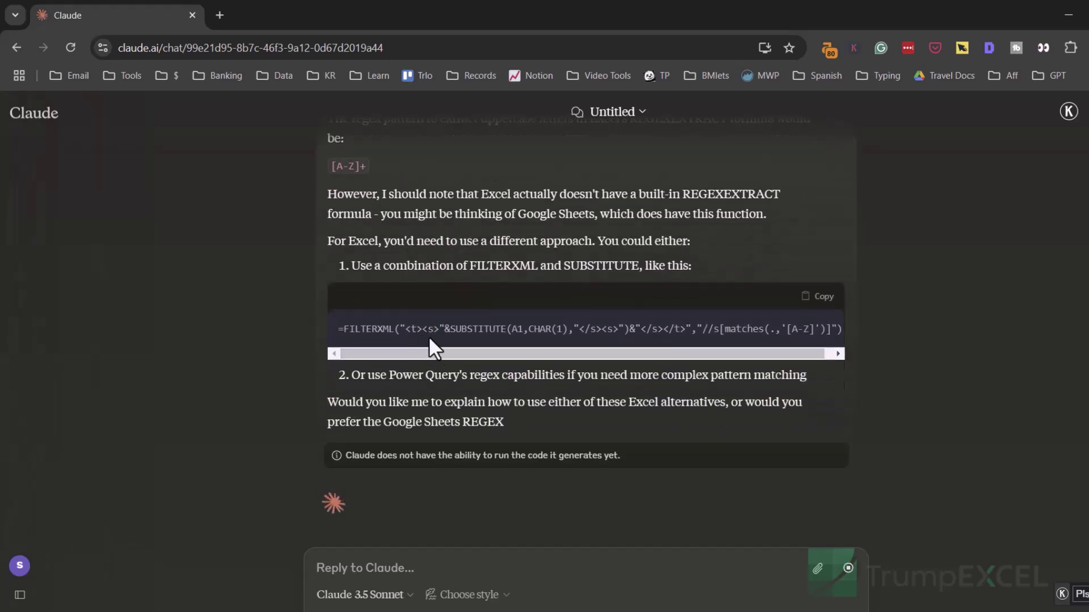
# Step: Dictate and send the follow-up "Can you please explain the pattern in detail", read the reply, and close voice typing
pyautogui.scroll(2, 397, 283)
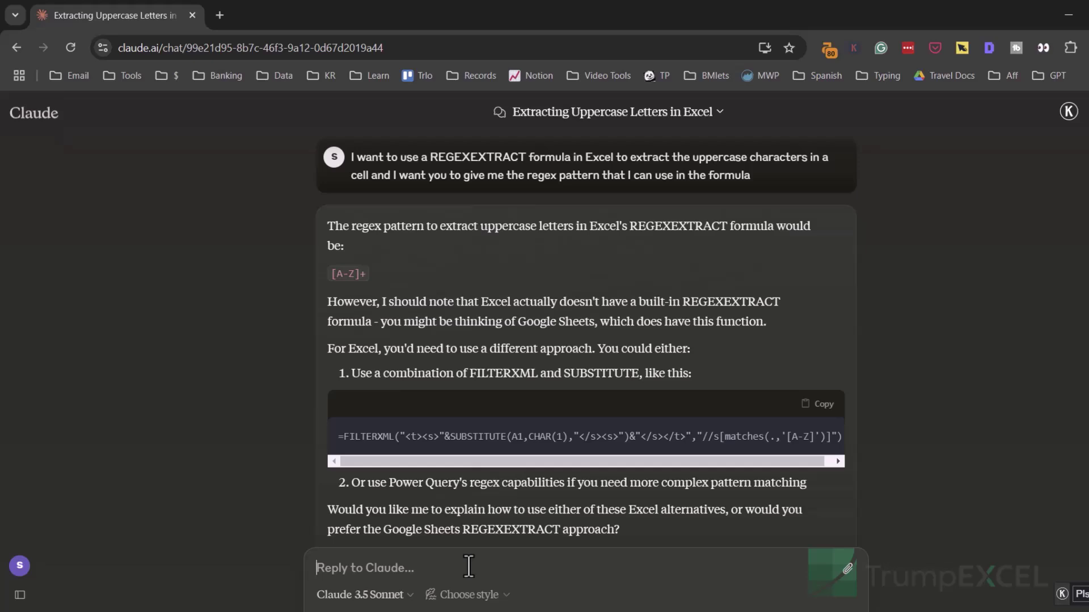
pyautogui.press('super+h')
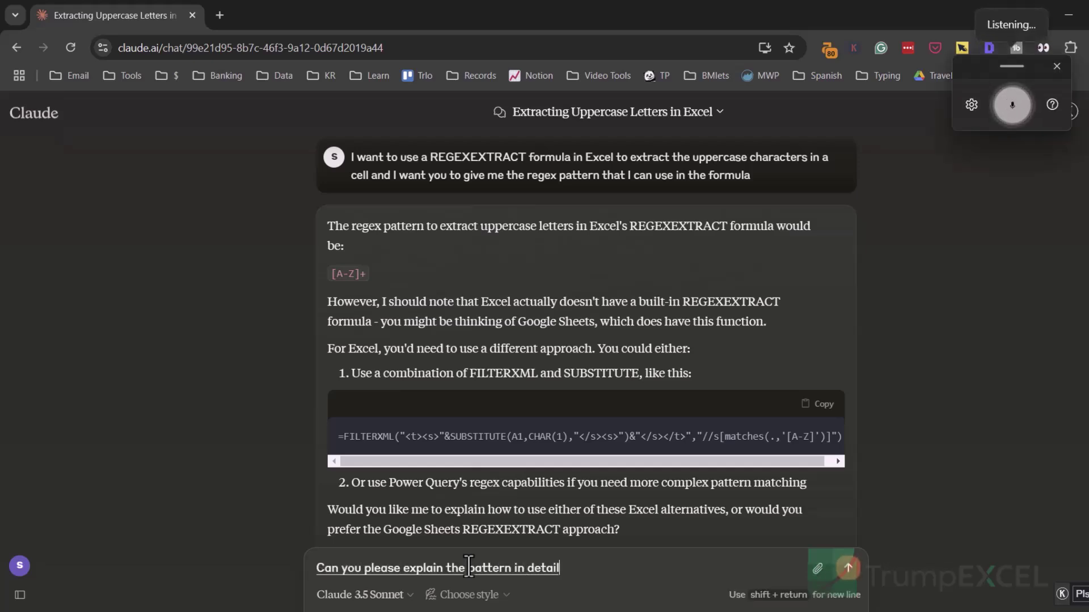
pyautogui.press('Return')
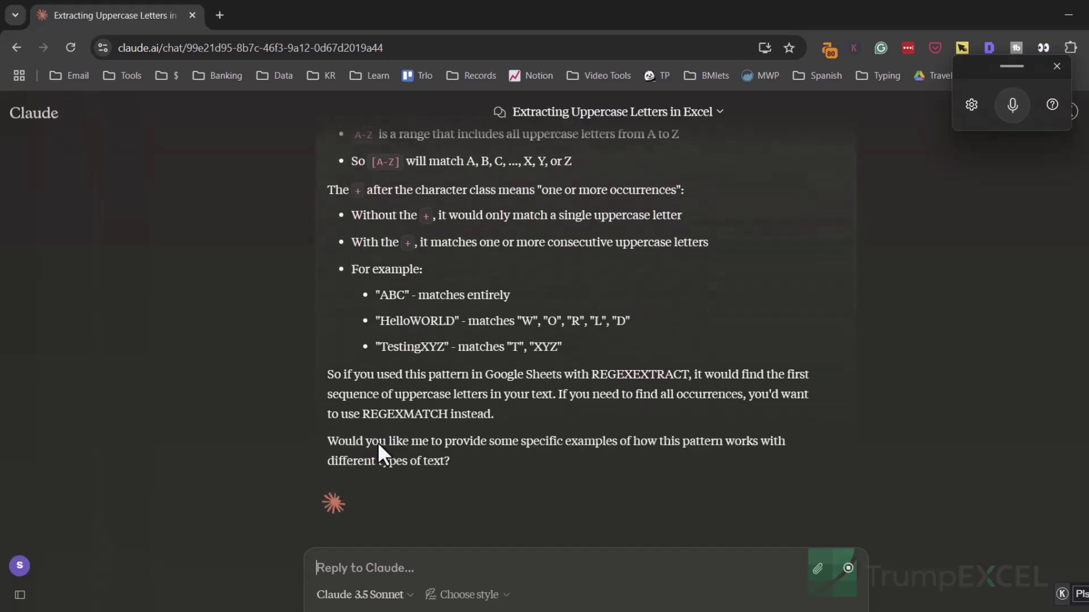
pyautogui.scroll(3, 464, 435)
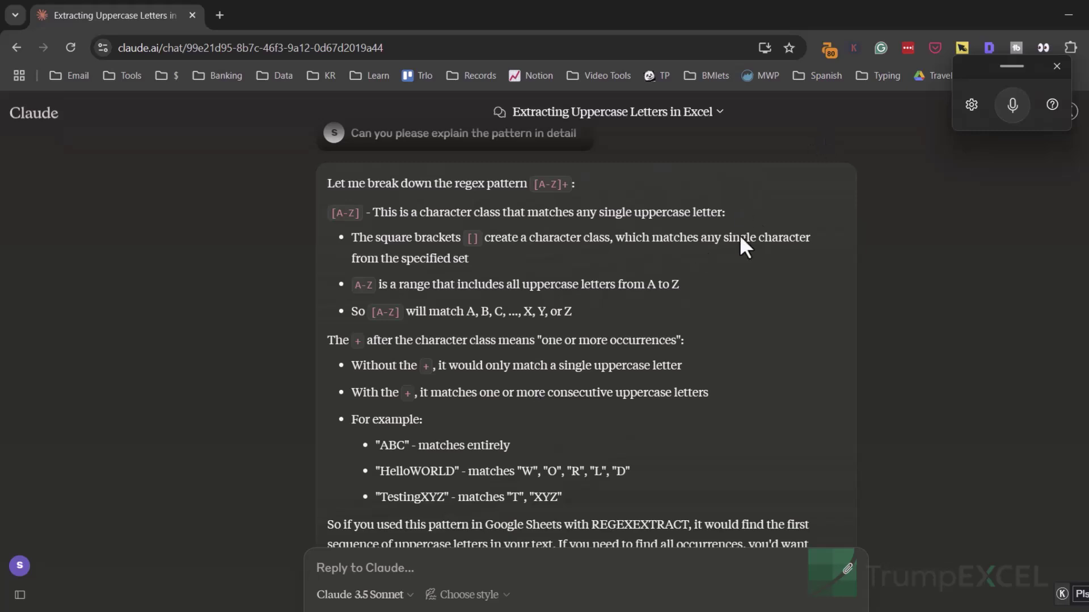
pyautogui.click(1058, 68)
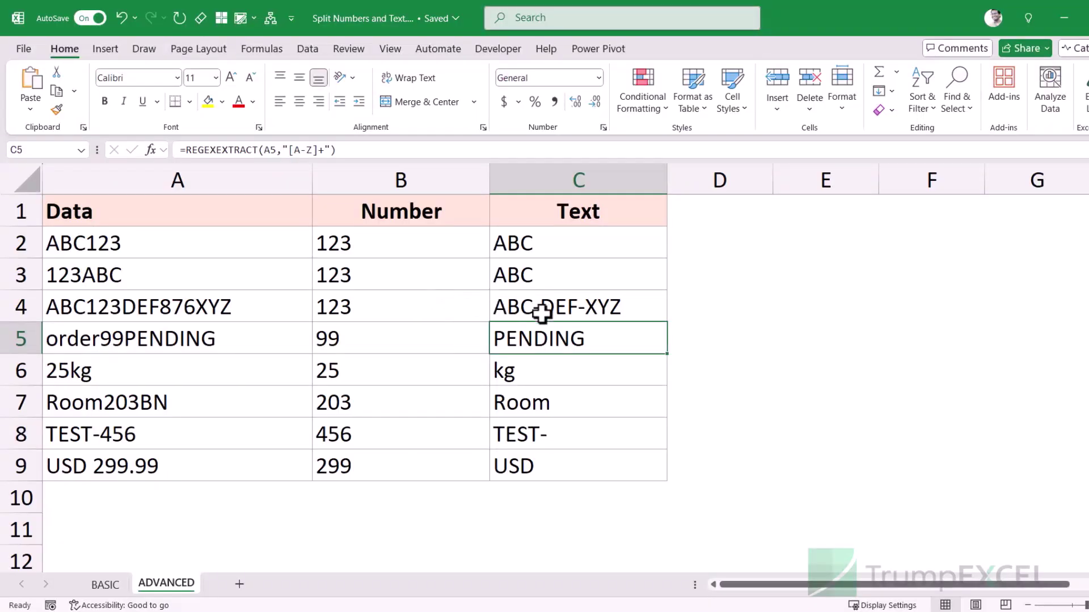
# Step: Switch back to Excel and enter =CONVERT(B6,C6,"lbm") in D6 to convert the 25kg entry to pounds
pyautogui.click(274, 372)
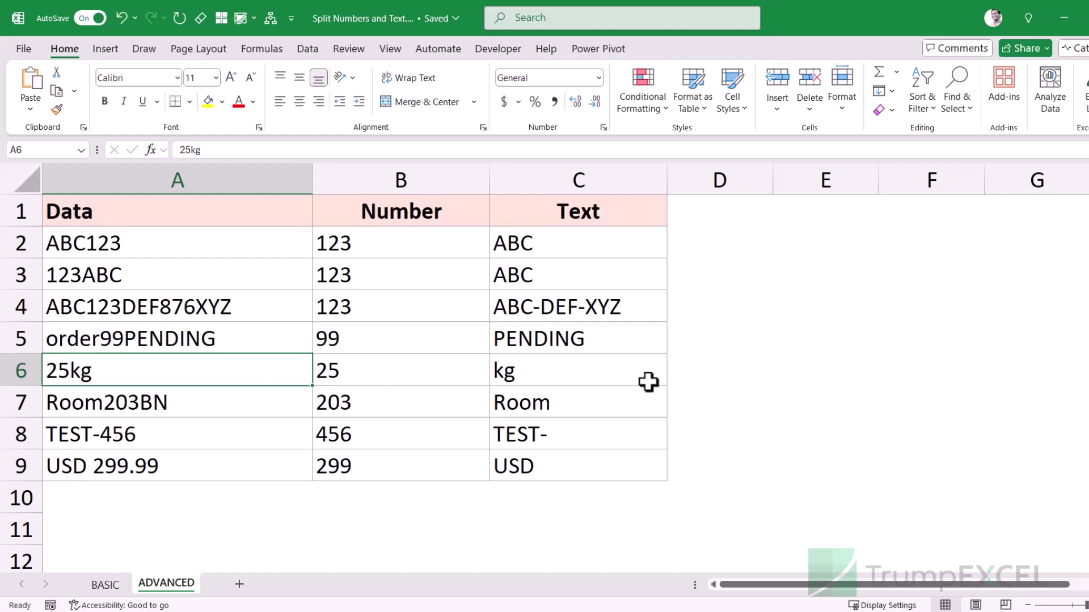
pyautogui.click(693, 378)
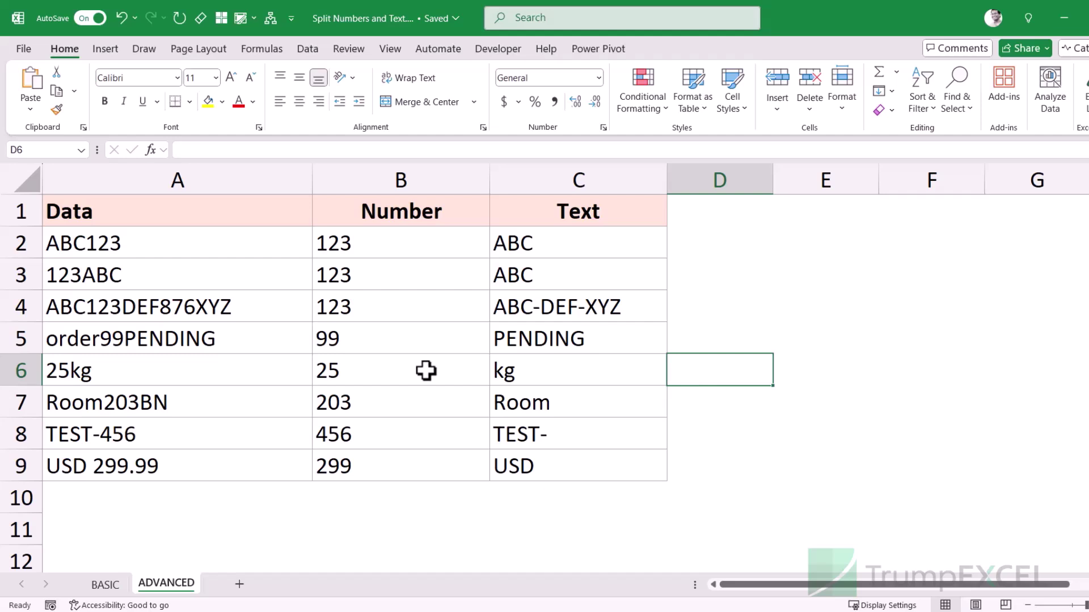
pyautogui.write('=conve')
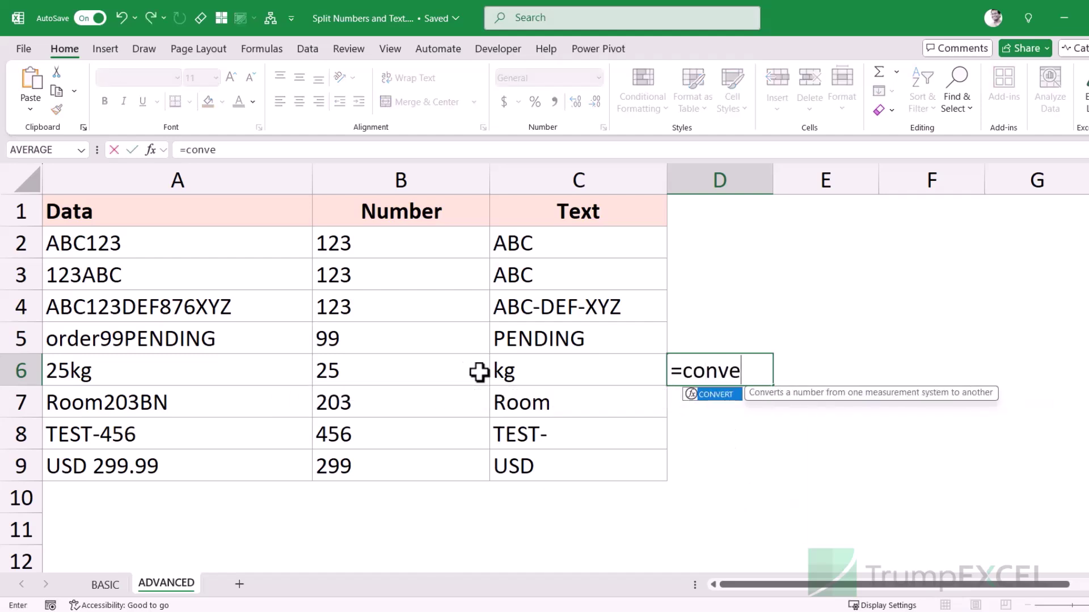
pyautogui.press('Tab')
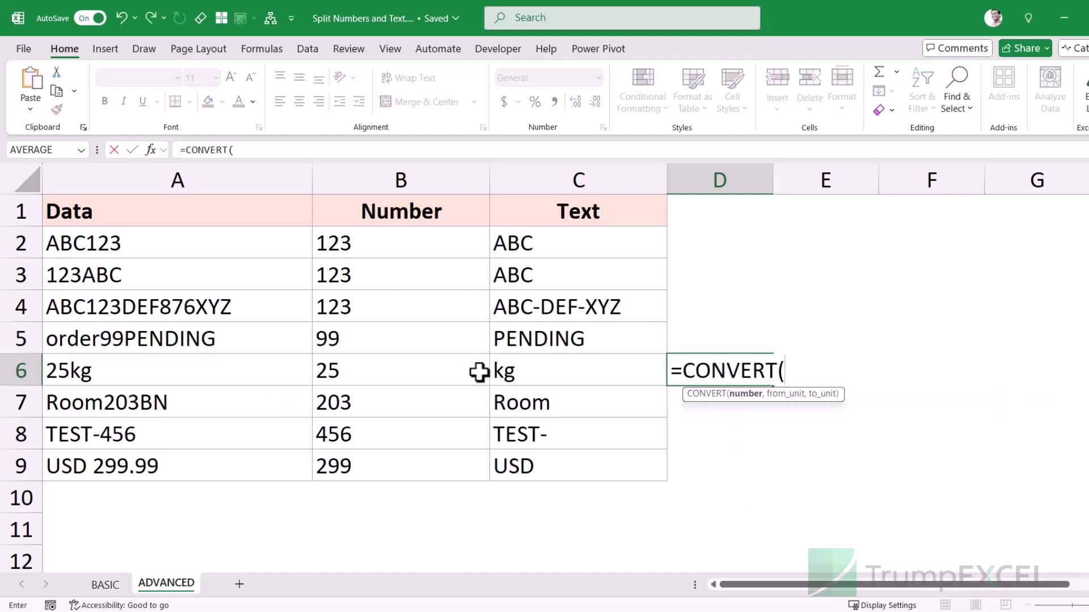
pyautogui.click(386, 372)
pyautogui.write(',')
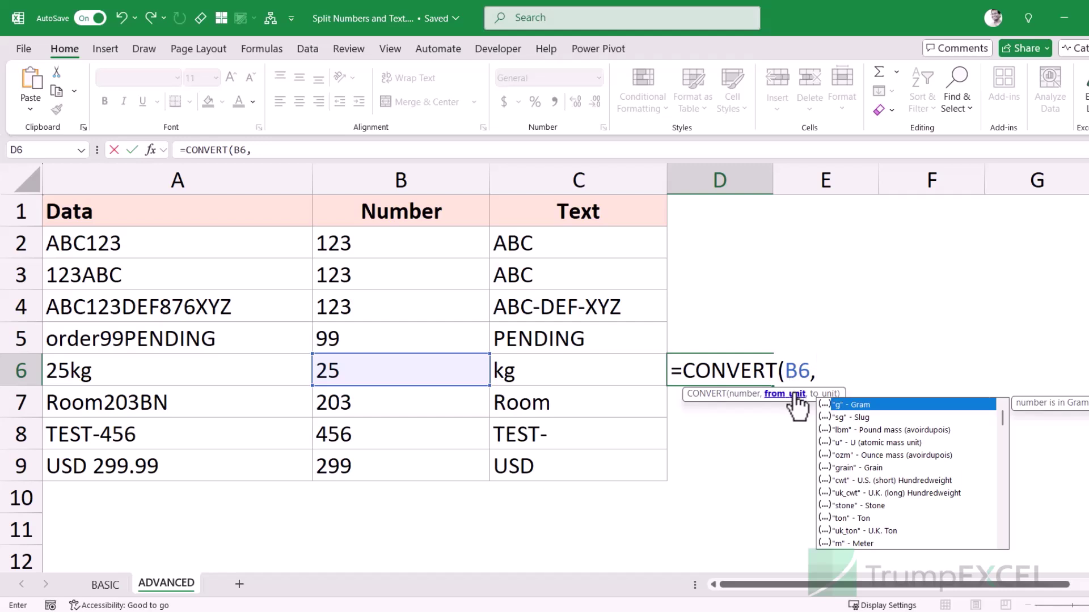
pyautogui.click(591, 378)
pyautogui.write(',')
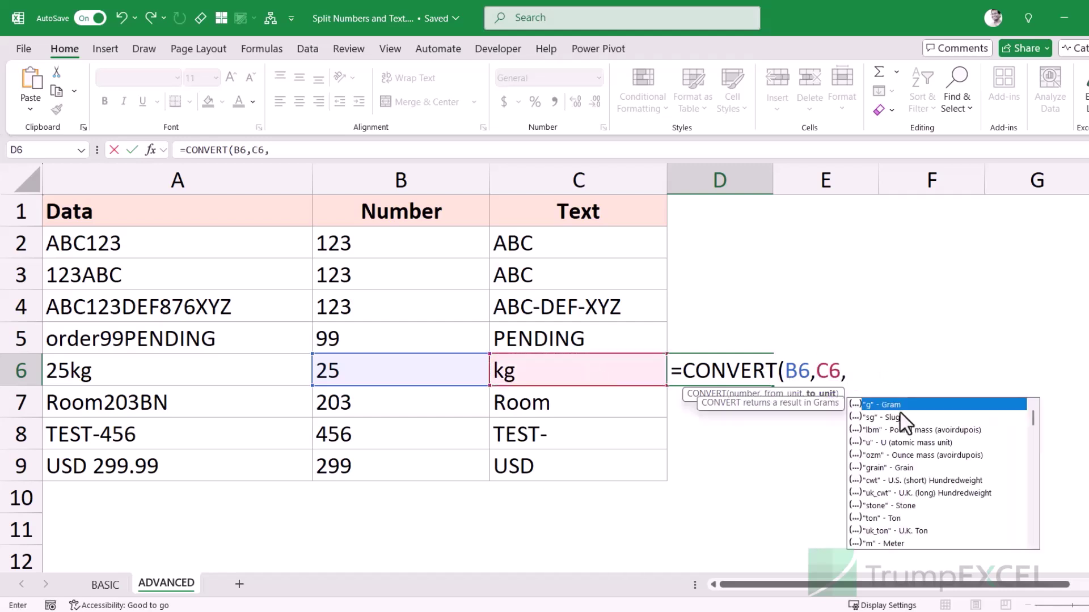
pyautogui.write('"lb')
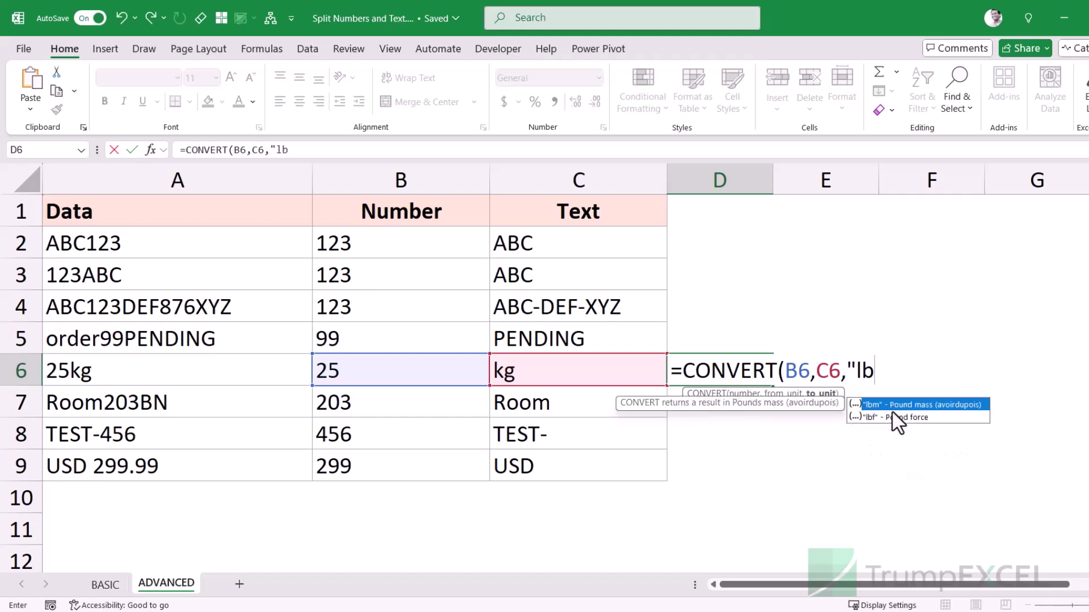
pyautogui.write('m")')
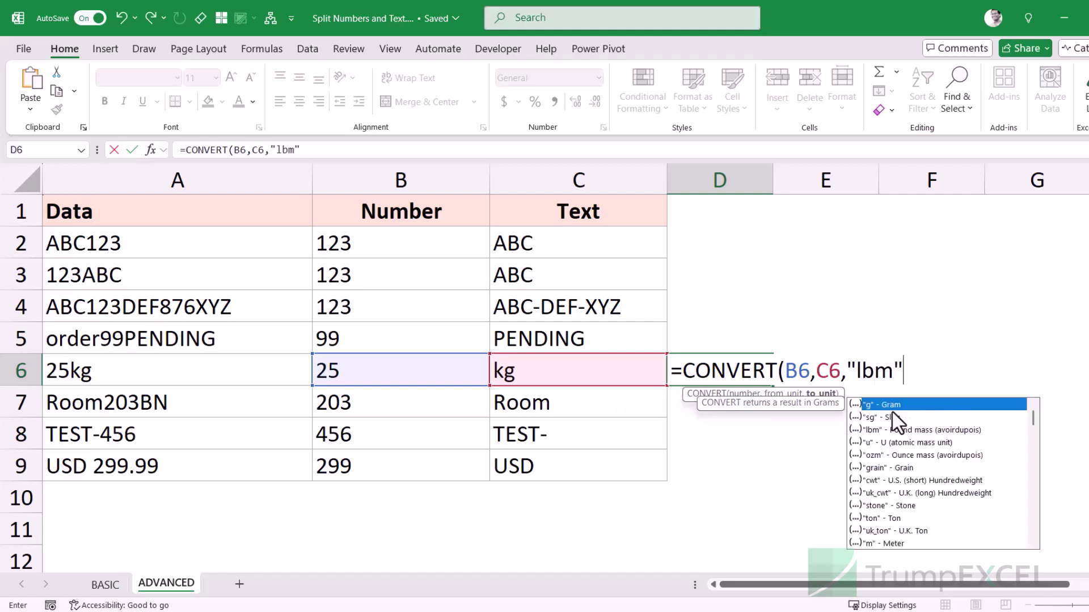
pyautogui.press('Return')
pyautogui.press('Up')
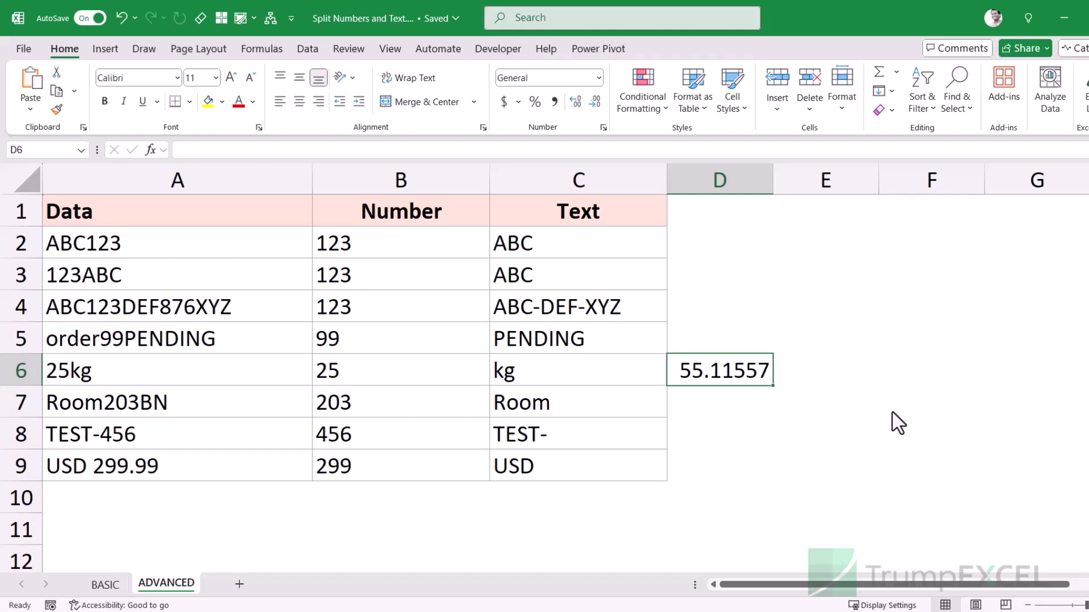
pyautogui.click(403, 372)
pyautogui.press('F2')
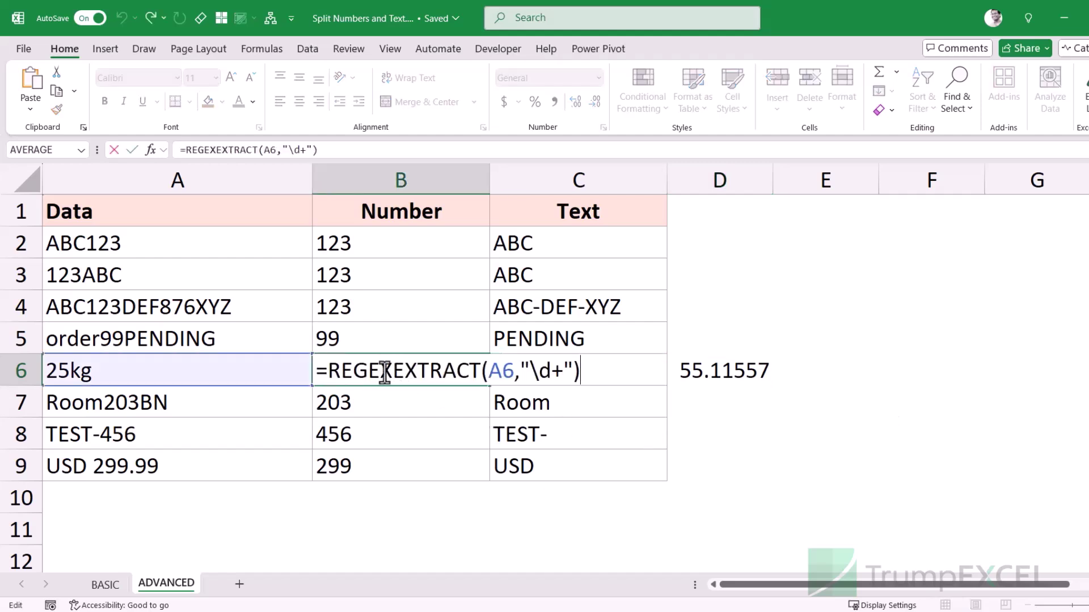
pyautogui.press('Escape')
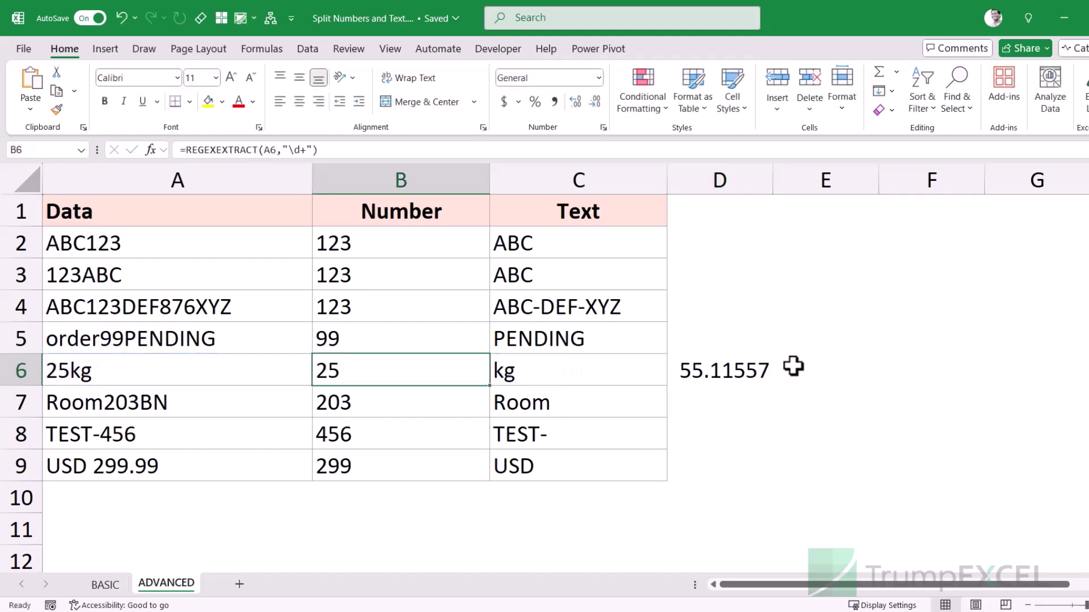
pyautogui.click(720, 371)
pyautogui.doubleClick(770, 371)
pyautogui.doubleClick(785, 372)
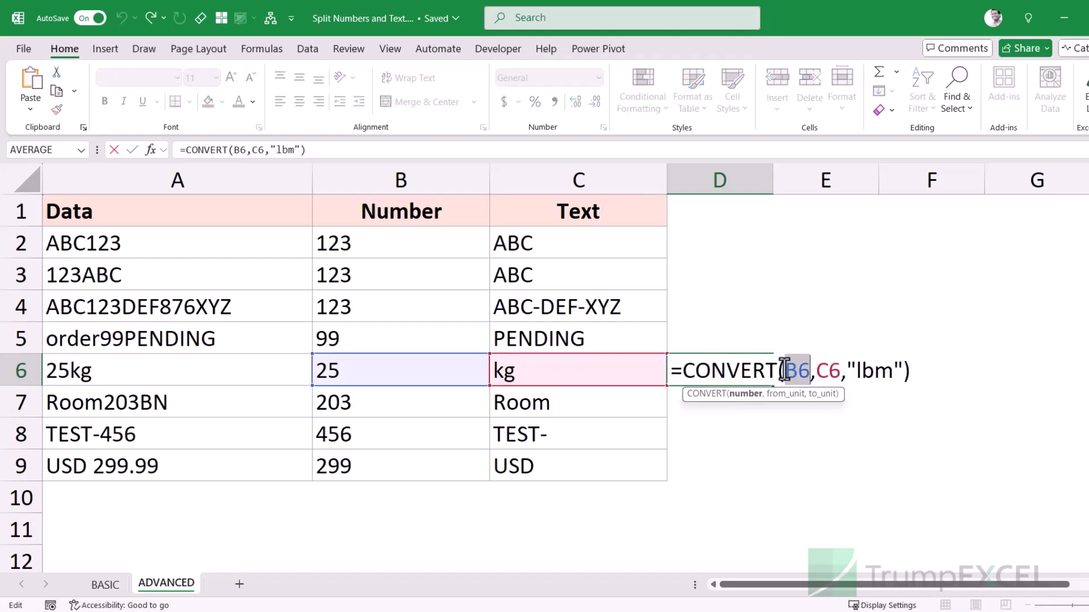
pyautogui.press('Escape')
# Step: Replace the B6 reference in D6's CONVERT formula with B6's own formula, REGEXEXTRACT(A6,"\d+")
pyautogui.press('Left')
pyautogui.press('Left')
pyautogui.press('F2')
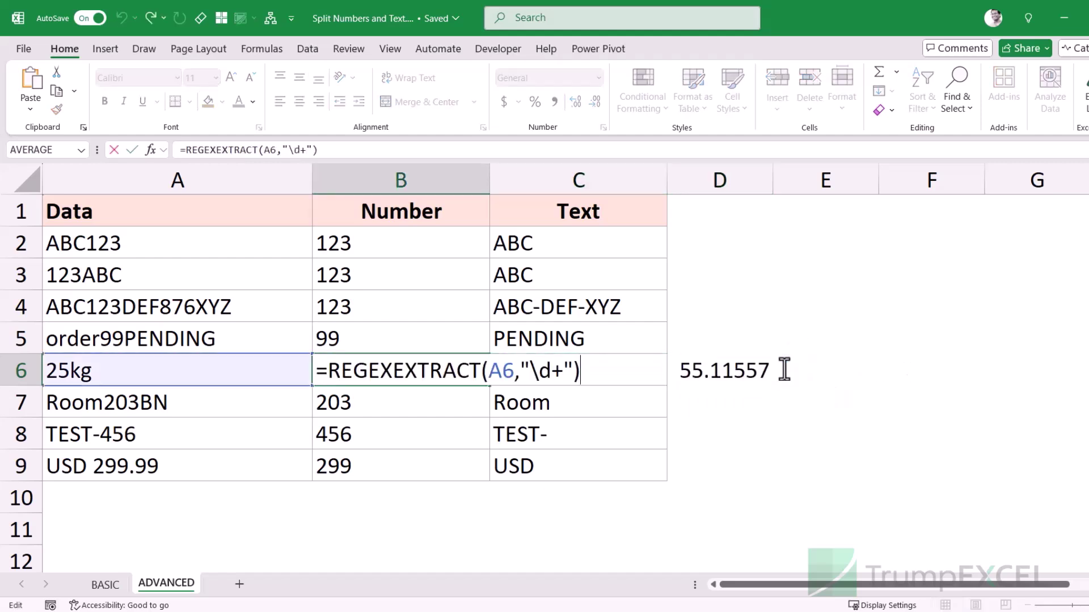
pyautogui.hotkey('shift', 'Home')
pyautogui.hotkey('ctrl', 'c')
pyautogui.press('Escape')
pyautogui.press('Right')
pyautogui.press('Right')
pyautogui.press('F2')
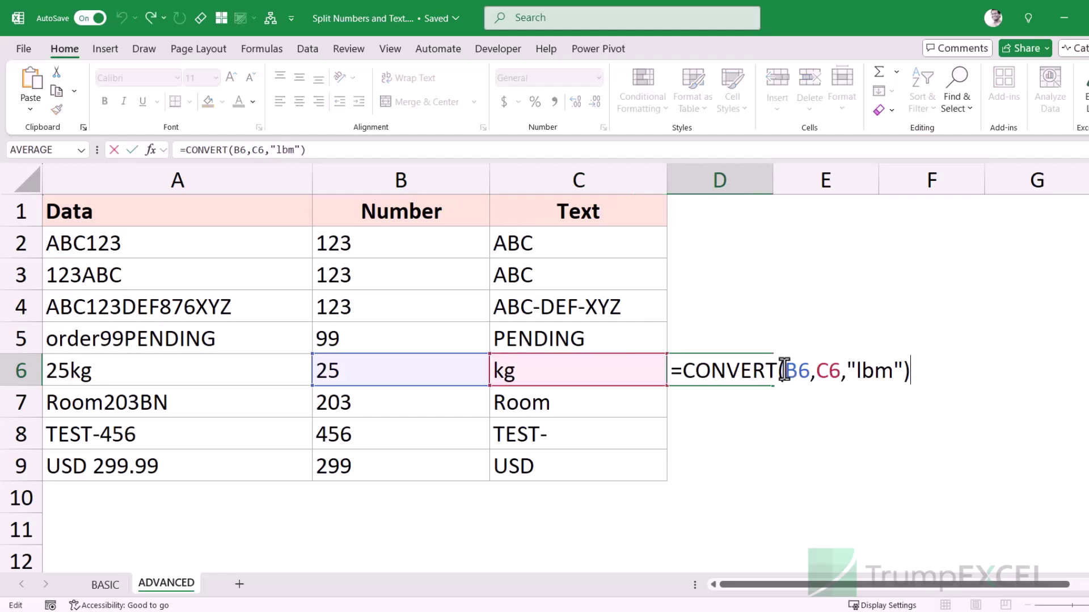
pyautogui.doubleClick(794, 371)
pyautogui.hotkey('ctrl', 'v')
pyautogui.press('Escape')
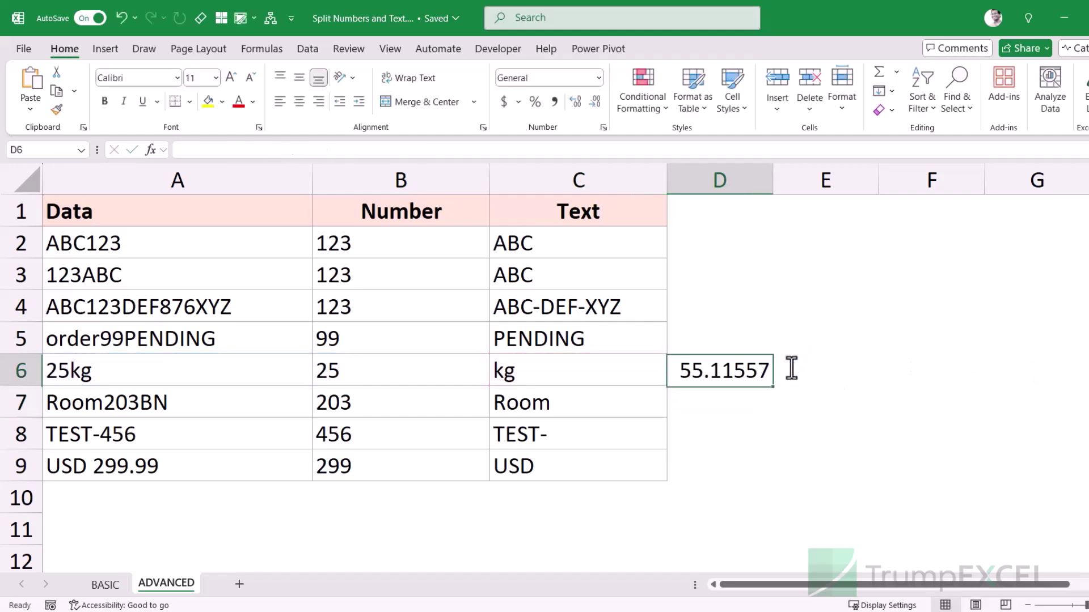
# Step: Replace the C6 reference in D6's CONVERT formula with C6's own formula, REGEXEXTRACT(A6,"\D+")
pyautogui.press('Left')
pyautogui.press('F2')
pyautogui.hotkey('shift', 'Home')
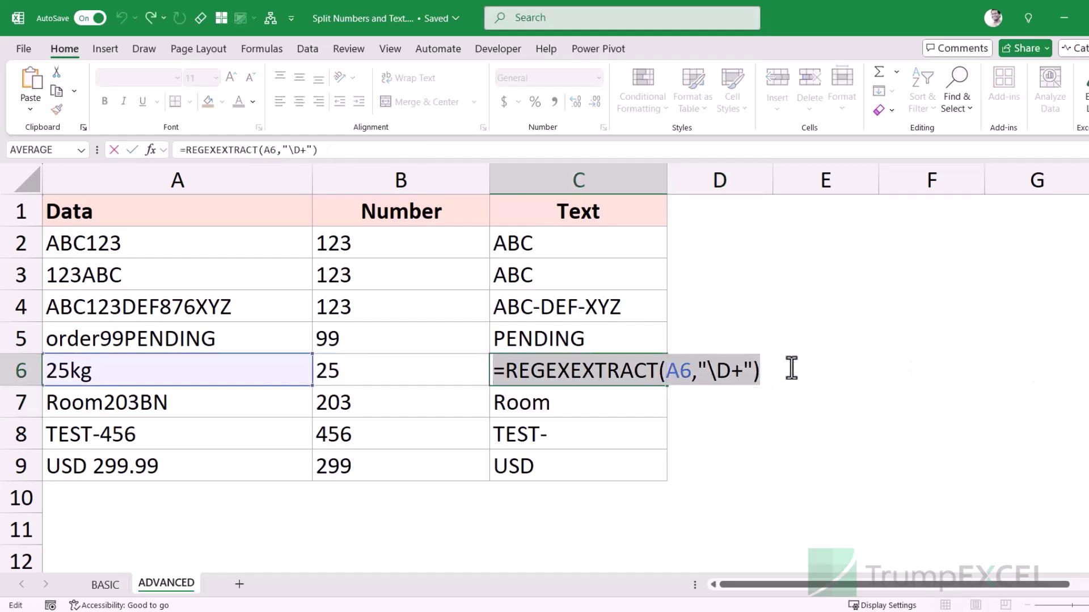
pyautogui.hotkey('shift', 'Right')
pyautogui.press('Escape')
pyautogui.click(705, 384)
pyautogui.press('F2')
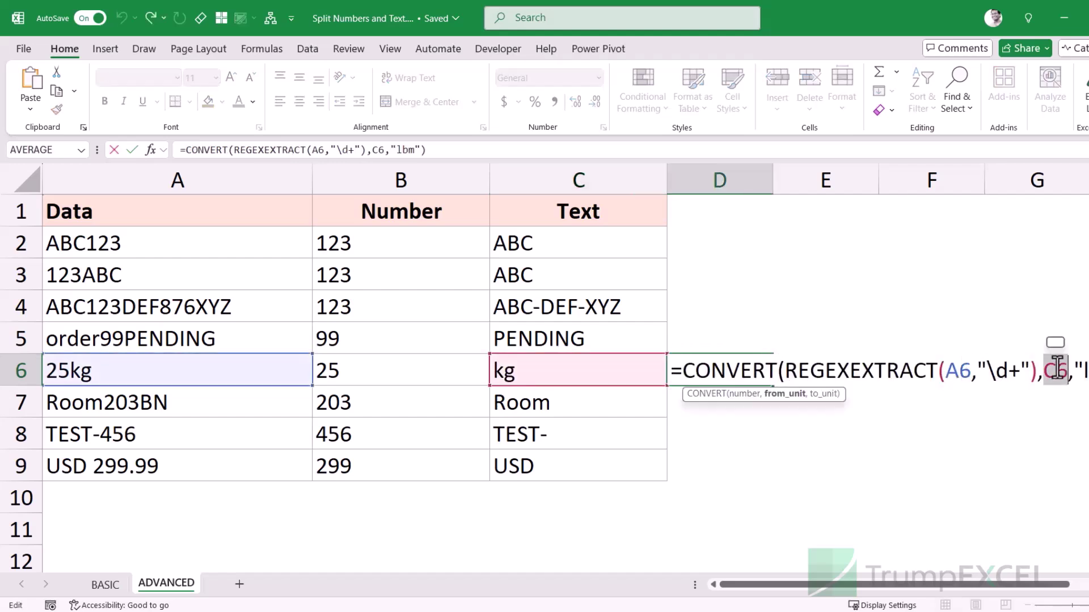
pyautogui.press('Return')
pyautogui.press('Up')
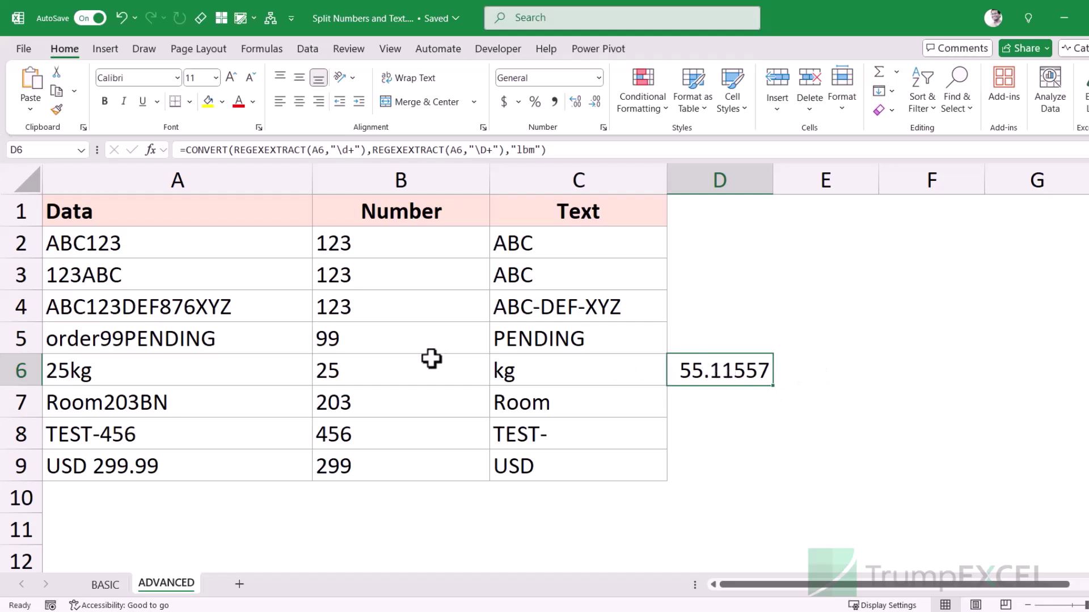
# Step: Change the entry in A6 to 50kg
pyautogui.doubleClick(159, 368)
pyautogui.press('Escape')
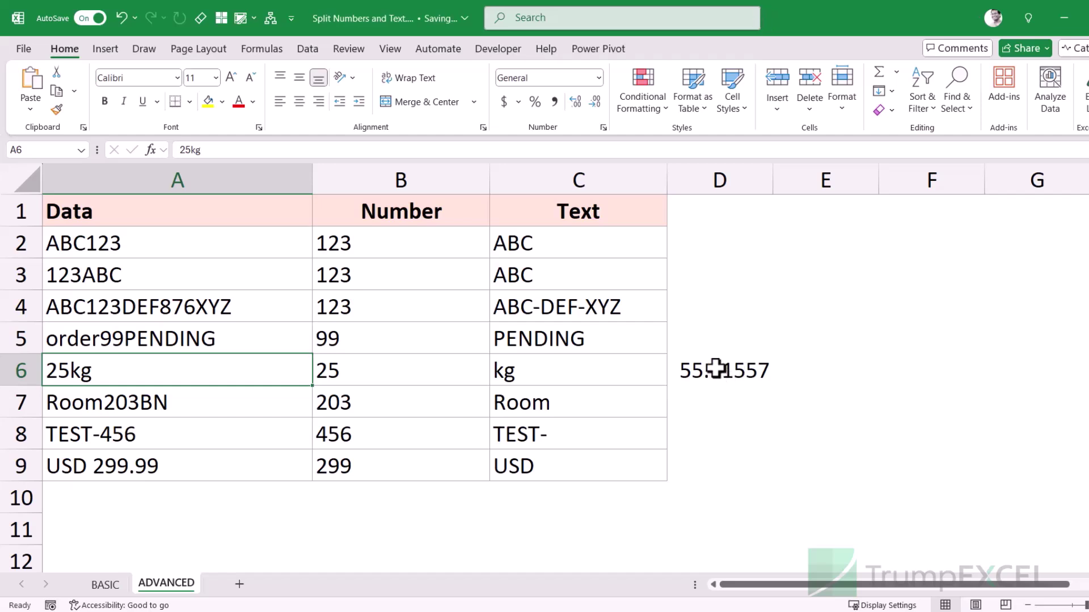
pyautogui.press('F2')
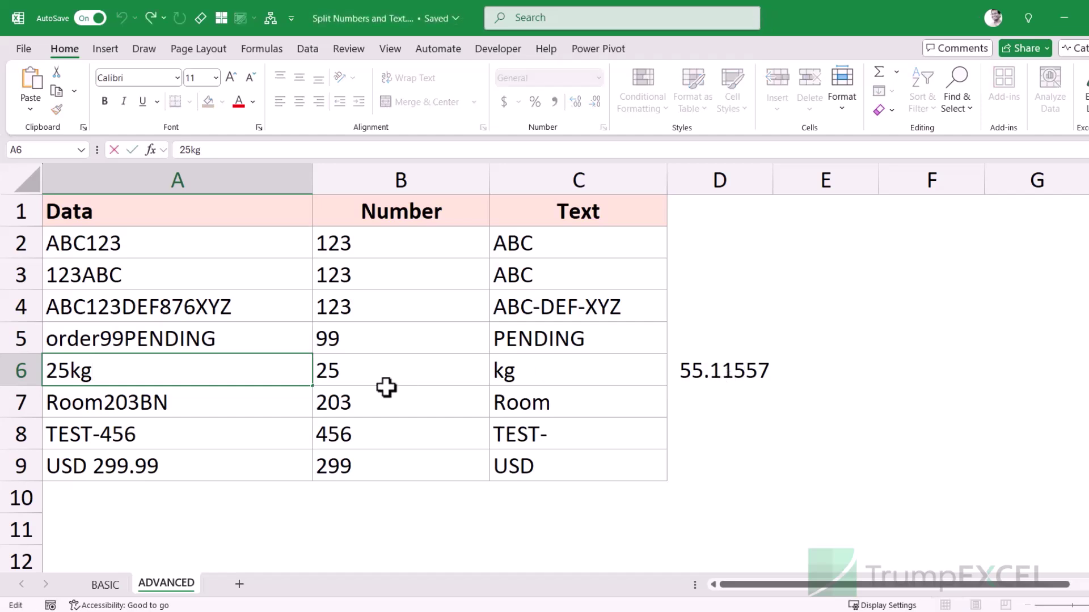
pyautogui.hotkey('shift', 'Home')
pyautogui.write('50')
pyautogui.press('Return')
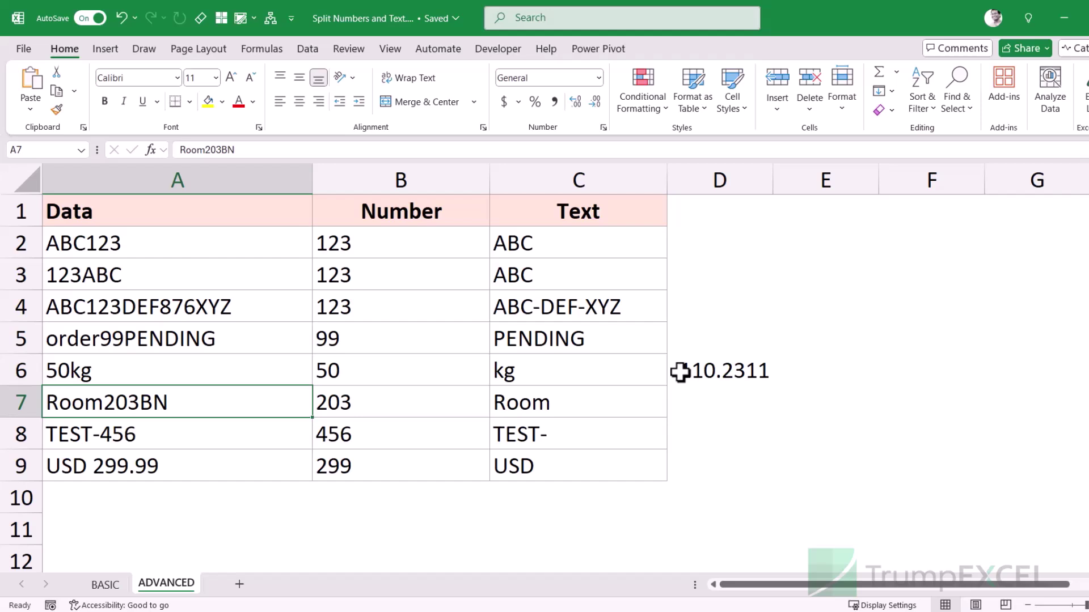
# Step: Check the extract formulas in B7 and C7, and shorten the entry in A7 to Room203B
pyautogui.click(429, 405)
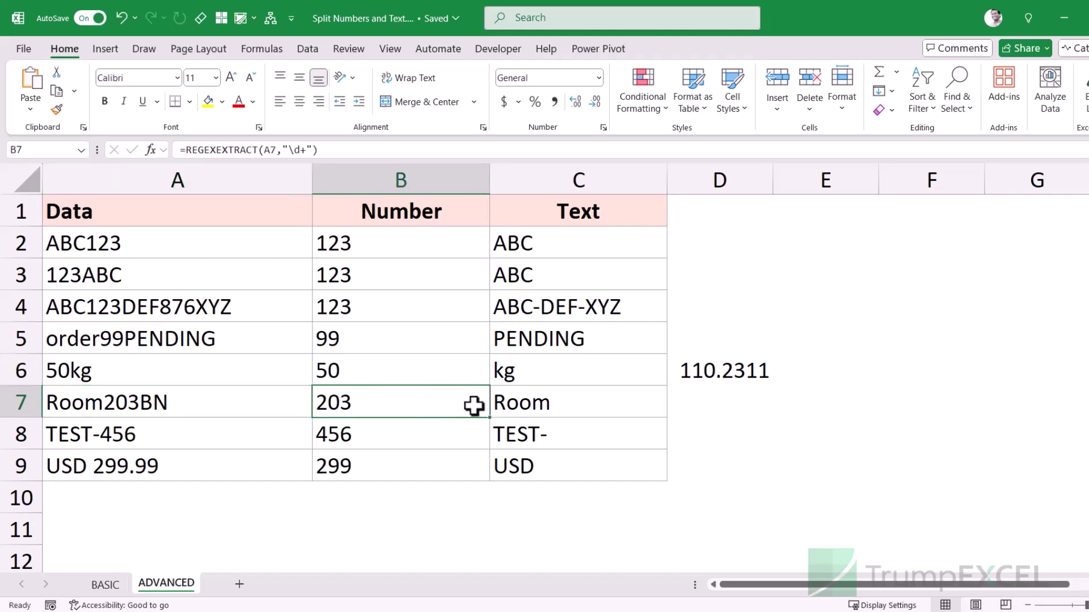
pyautogui.click(527, 405)
pyautogui.click(422, 402)
pyautogui.doubleClick(186, 403)
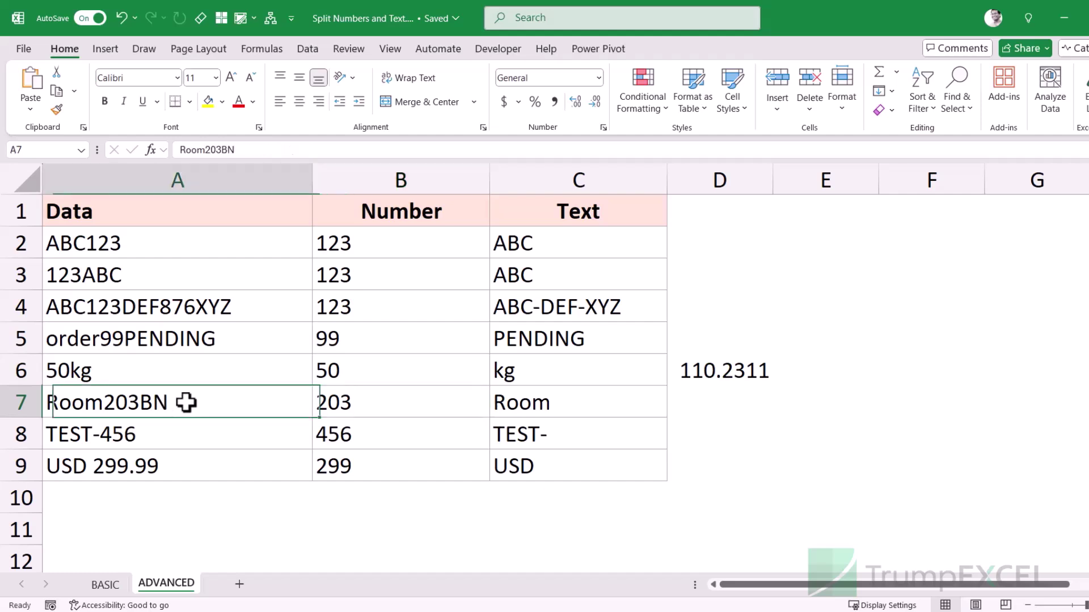
pyautogui.press('BackSpace')
pyautogui.press('Return')
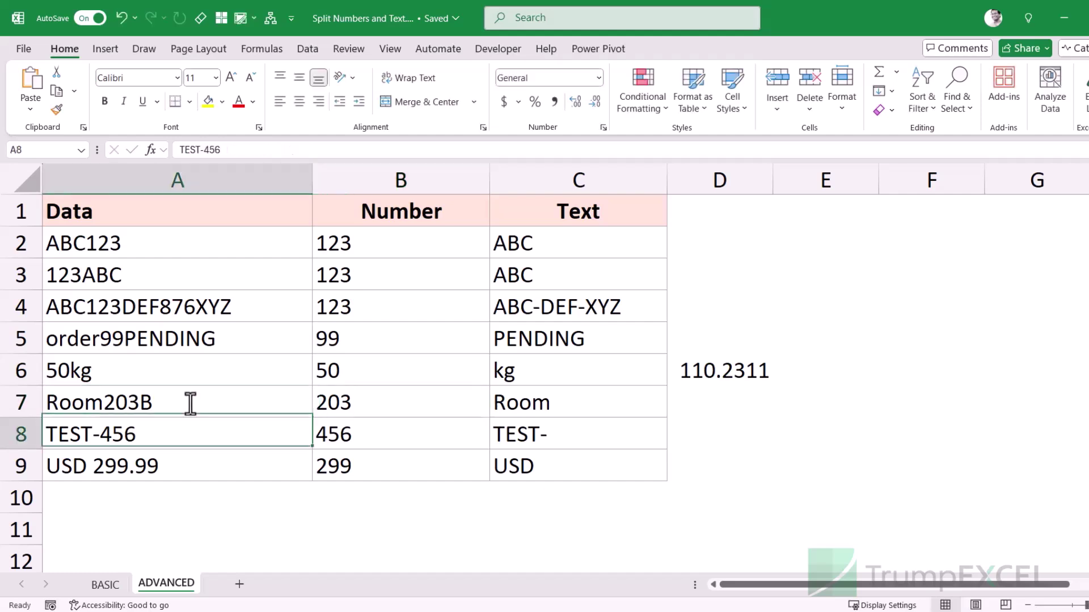
# Step: Extend the pattern in B7's REGEXEXTRACT formula to "\d+[A-Z]" to include one capital letter after the digits
pyautogui.click(358, 403)
pyautogui.doubleClick(358, 403)
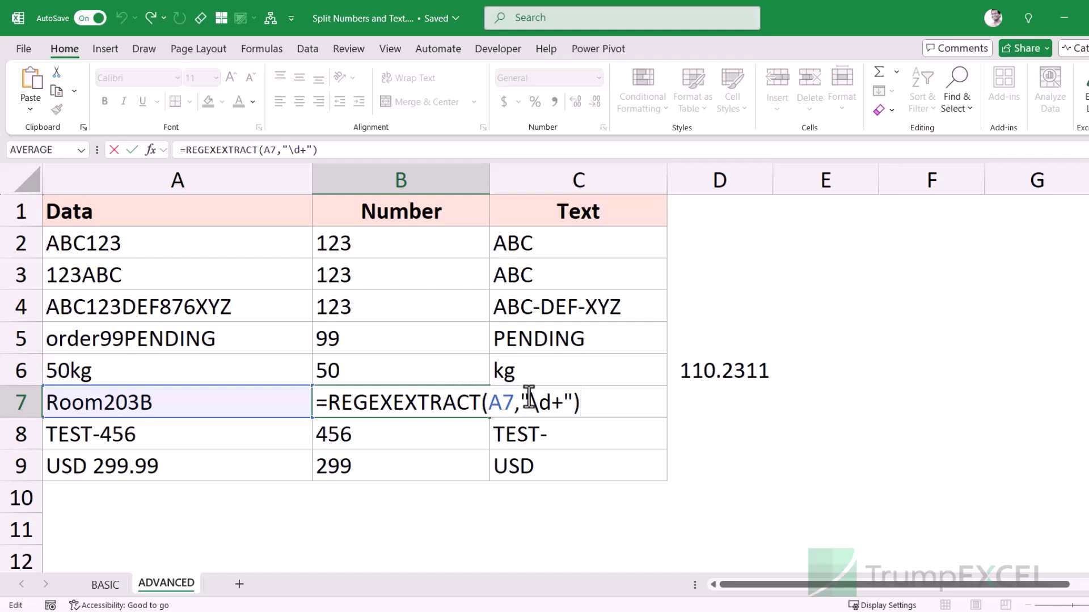
pyautogui.click(563, 402)
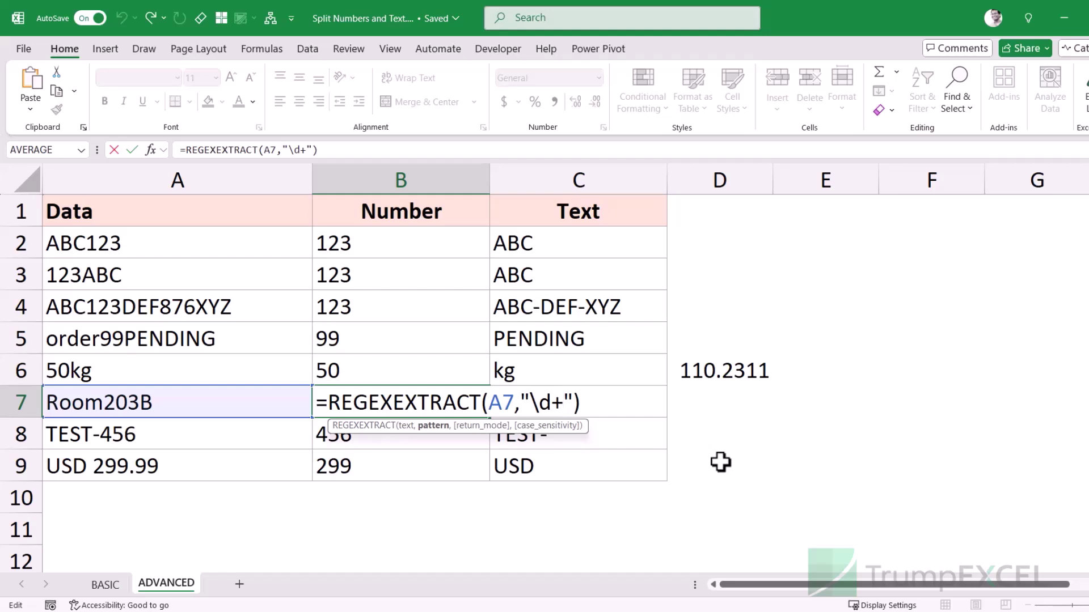
pyautogui.write('[]')
pyautogui.press('Left')
pyautogui.write('A-Z')
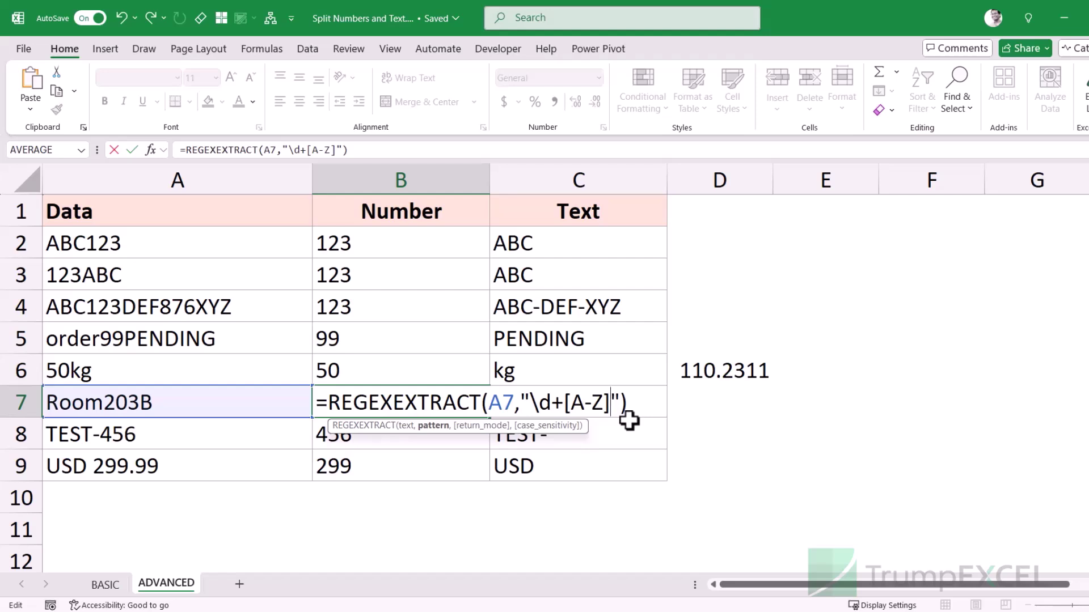
pyautogui.press('Return')
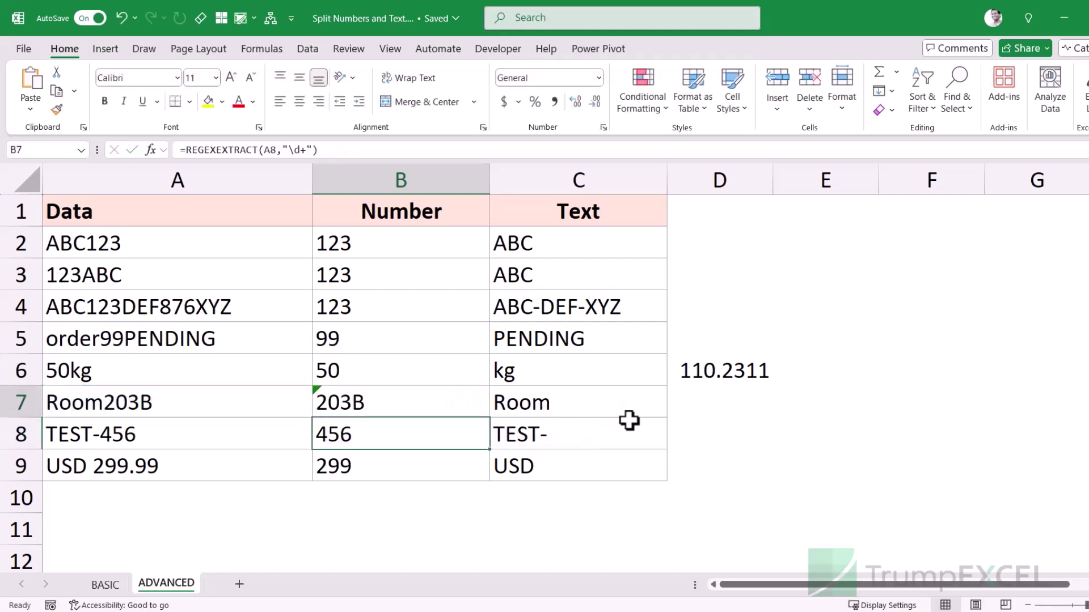
# Step: Add the trailing N back to A7 so the entry reads Room203BN
pyautogui.press('Up')
pyautogui.doubleClick(200, 406)
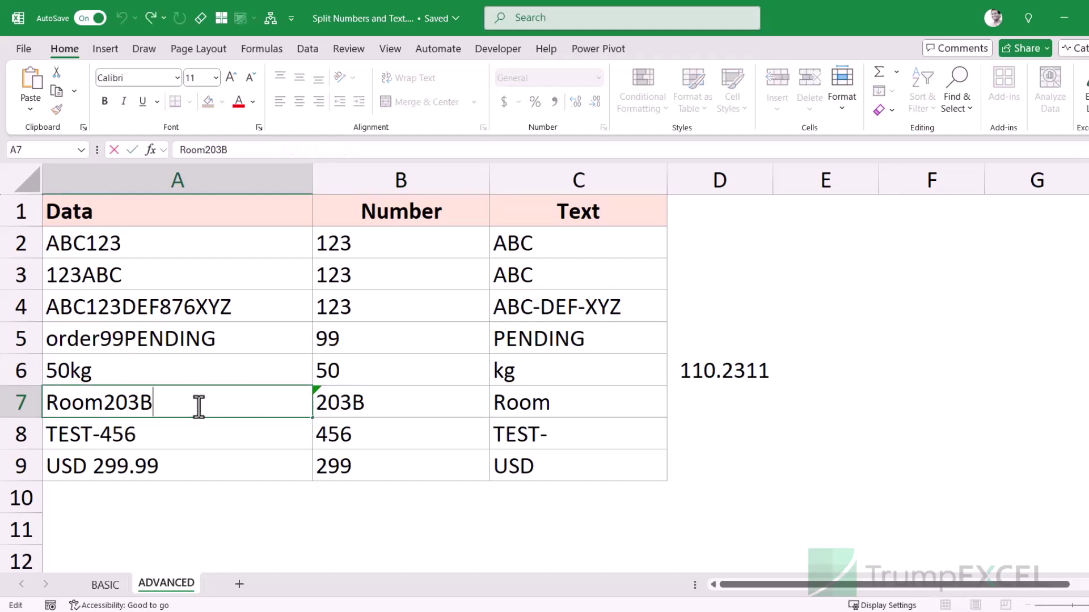
pyautogui.write('N')
pyautogui.press('Right')
# Step: Change B7's REGEXEXTRACT pattern to "\d+[A-Z]+" to include all capital letters following the digits
pyautogui.press('F2')
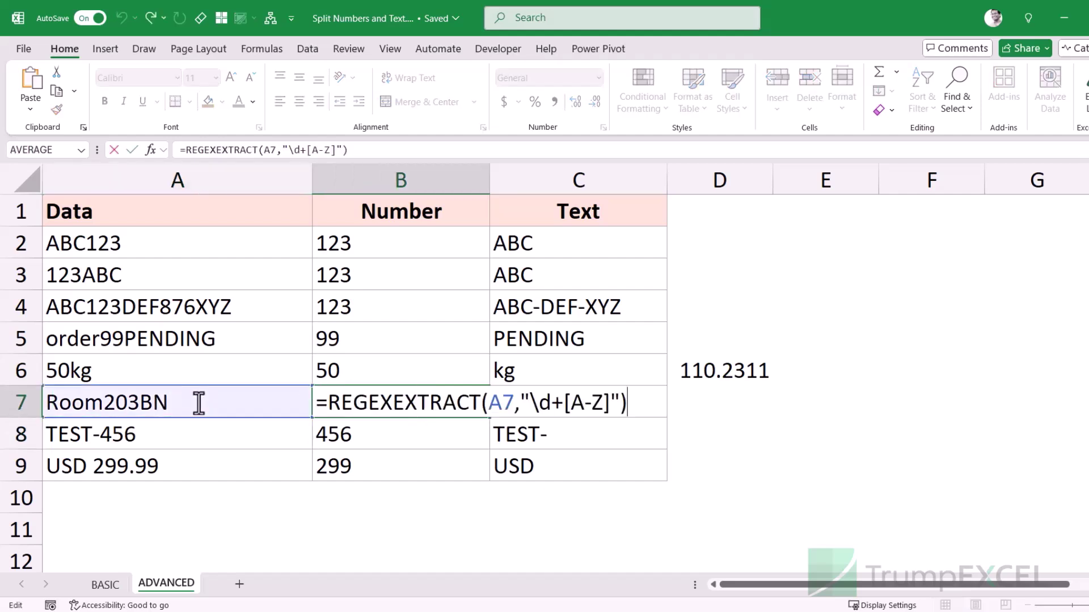
pyautogui.write('+')
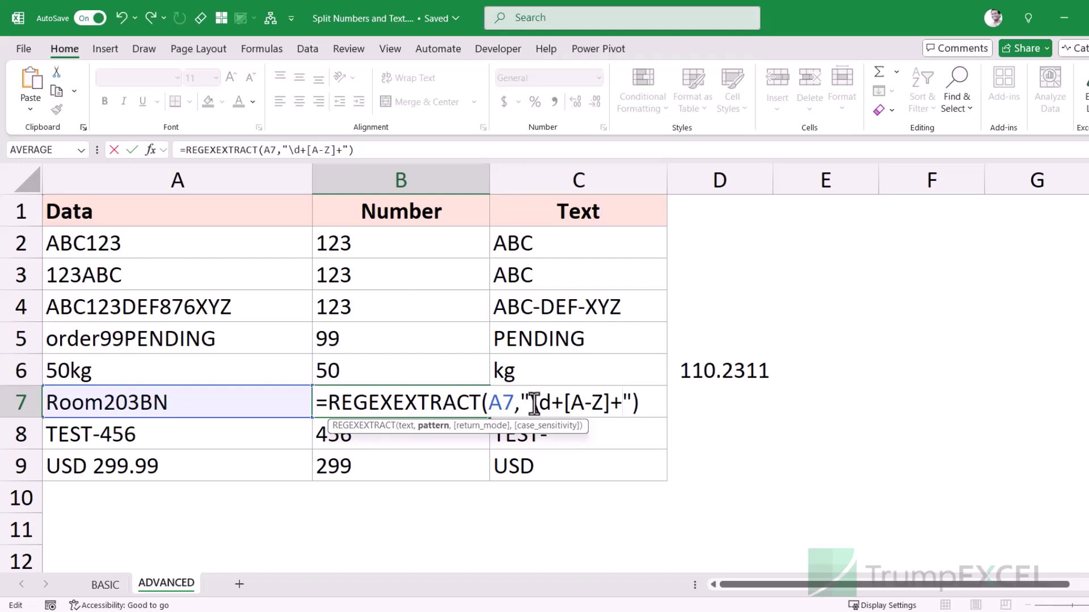
pyautogui.press('Return')
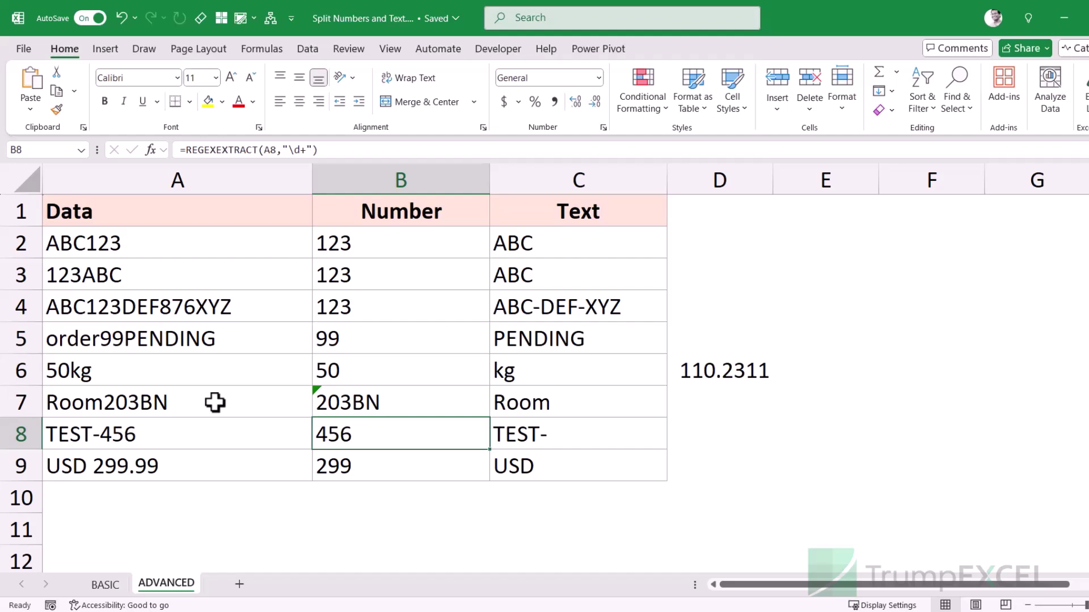
pyautogui.click(369, 399)
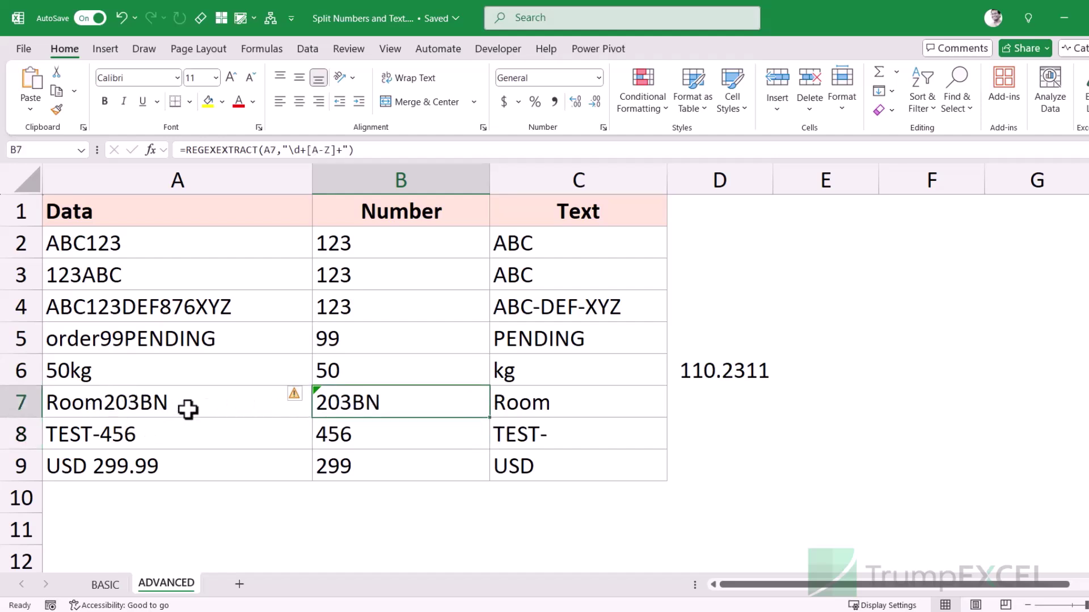
# Step: Change the pattern in B9's REGEXEXTRACT formula to "\.\d+" to extract the decimal point and digits from USD 299.99
pyautogui.click(218, 465)
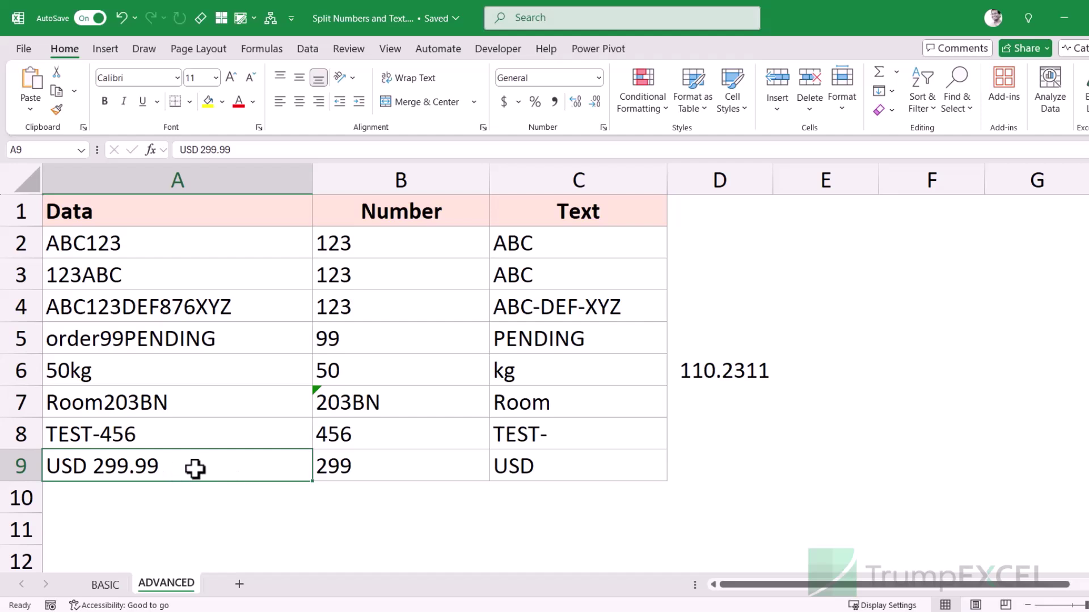
pyautogui.click(372, 468)
pyautogui.press('F2')
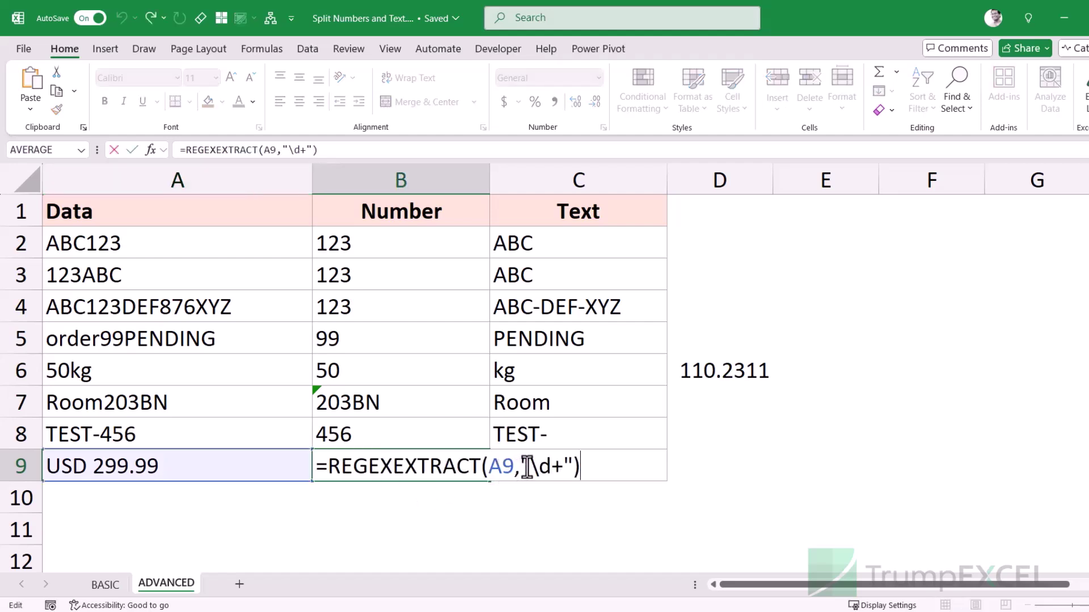
pyautogui.click(521, 466)
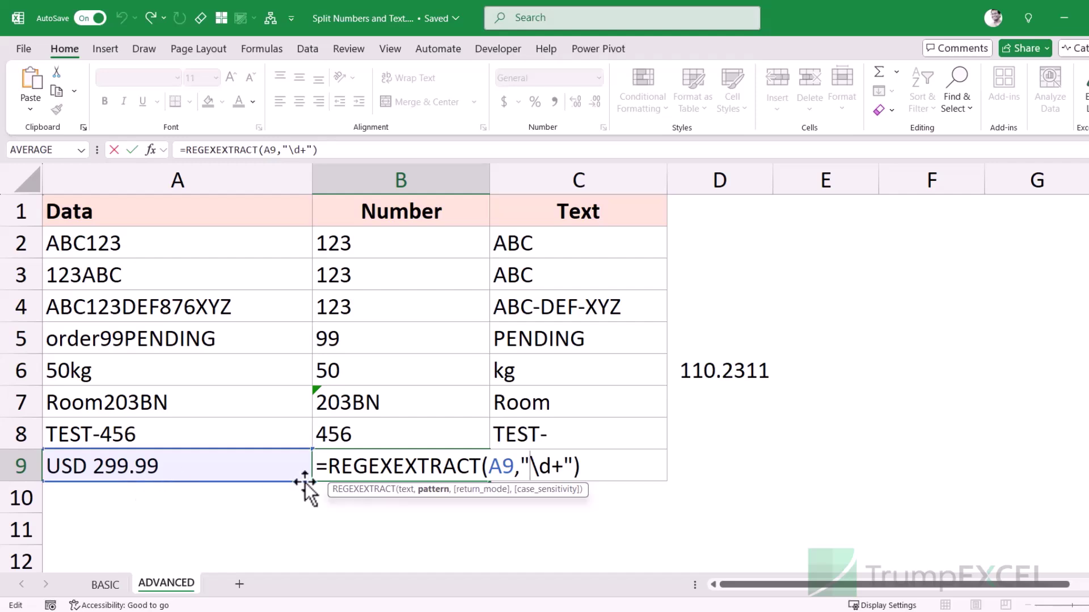
pyautogui.press('Right')
pyautogui.write('\\.')
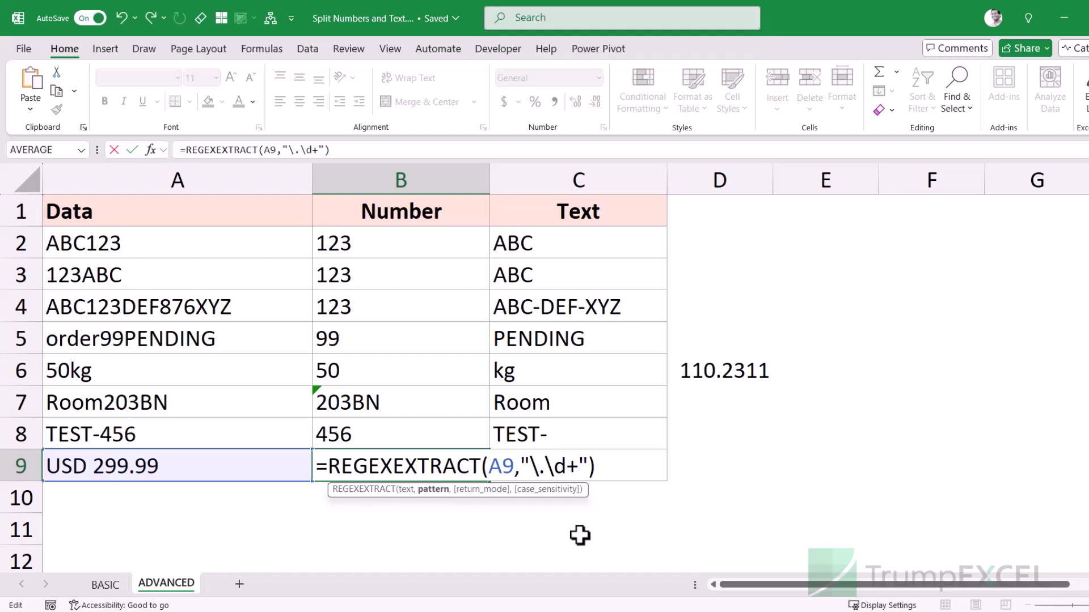
pyautogui.click(544, 467)
pyautogui.press('Return')
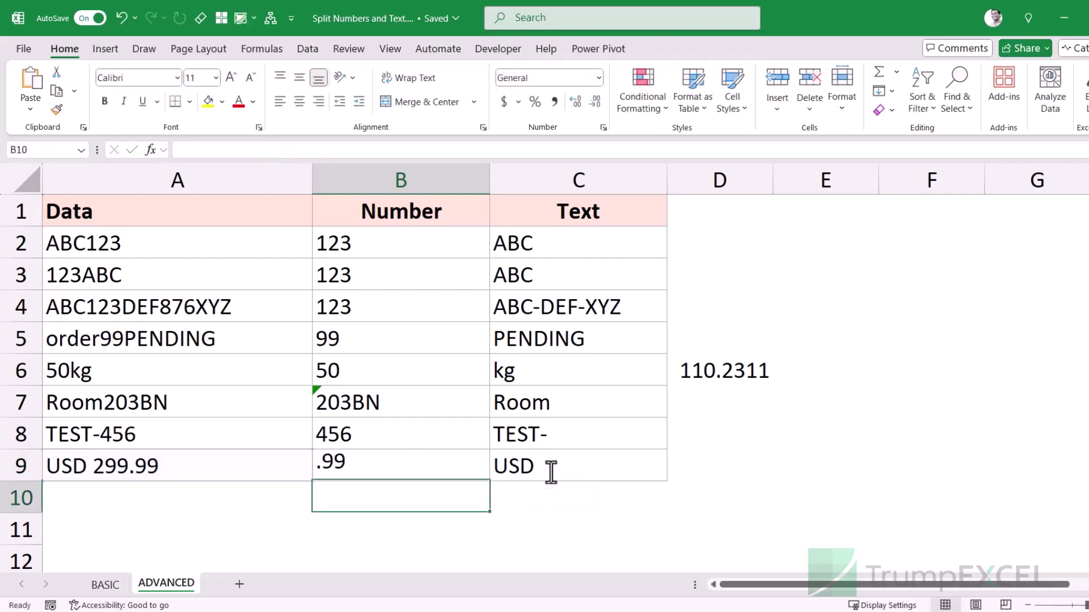
pyautogui.press('Up')
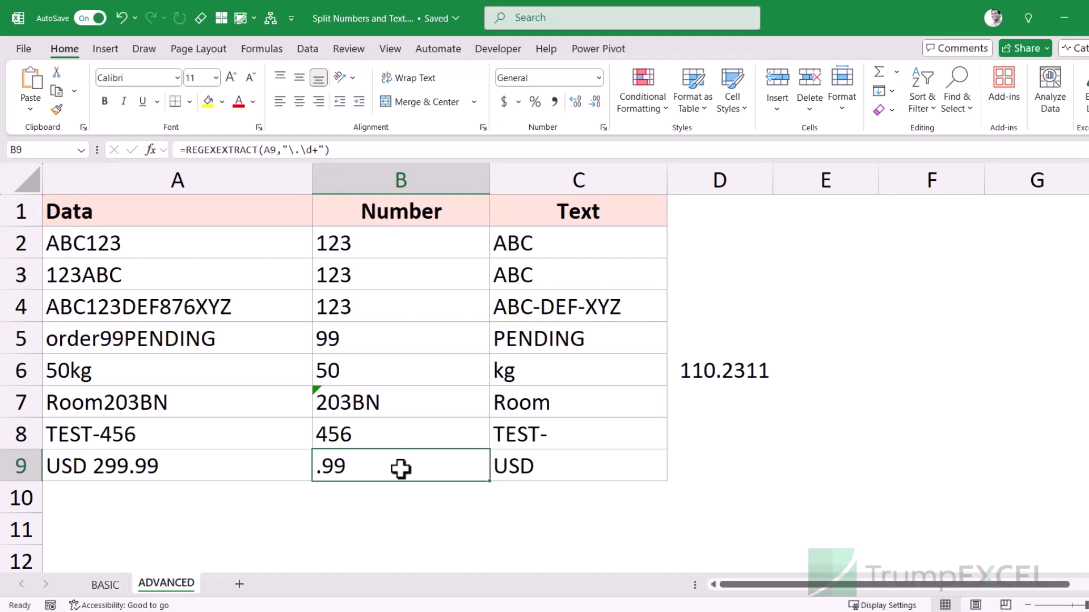